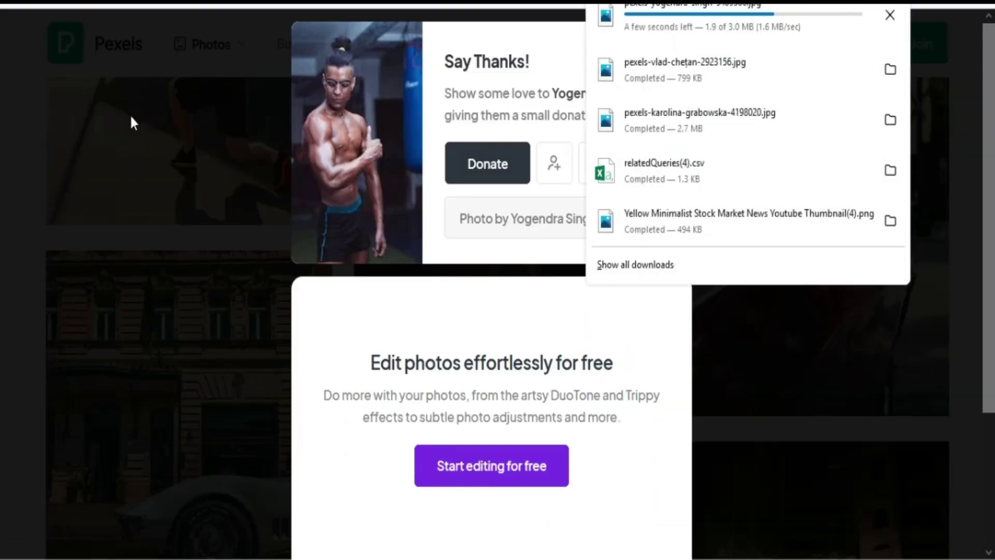
# Copy "Chronic stress" from the fourth tip in ChatGPT and search Pexels photos for it
pyautogui.click(130, 122)
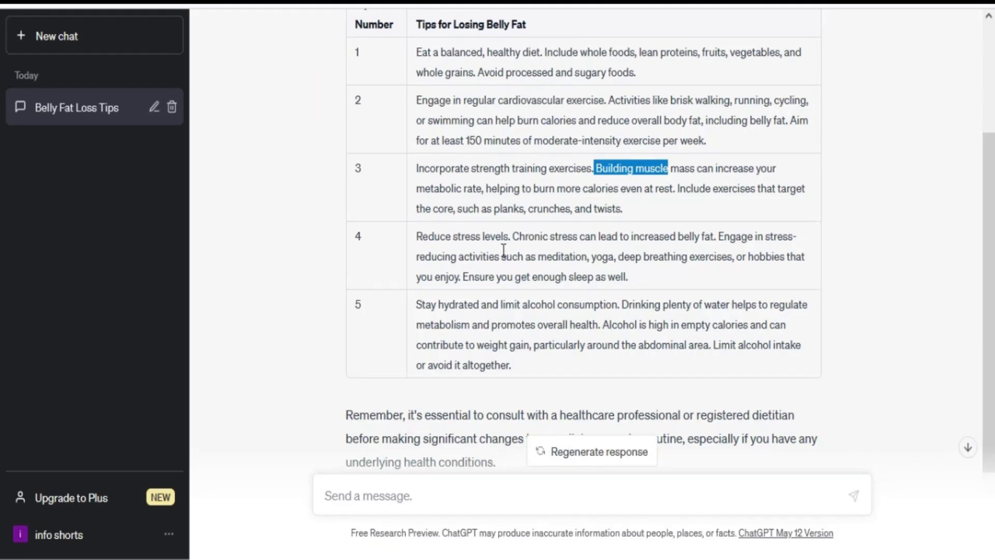
pyautogui.moveTo(579, 240); pyautogui.dragTo(521, 234)
pyautogui.hotkey('ctrl', 'c')
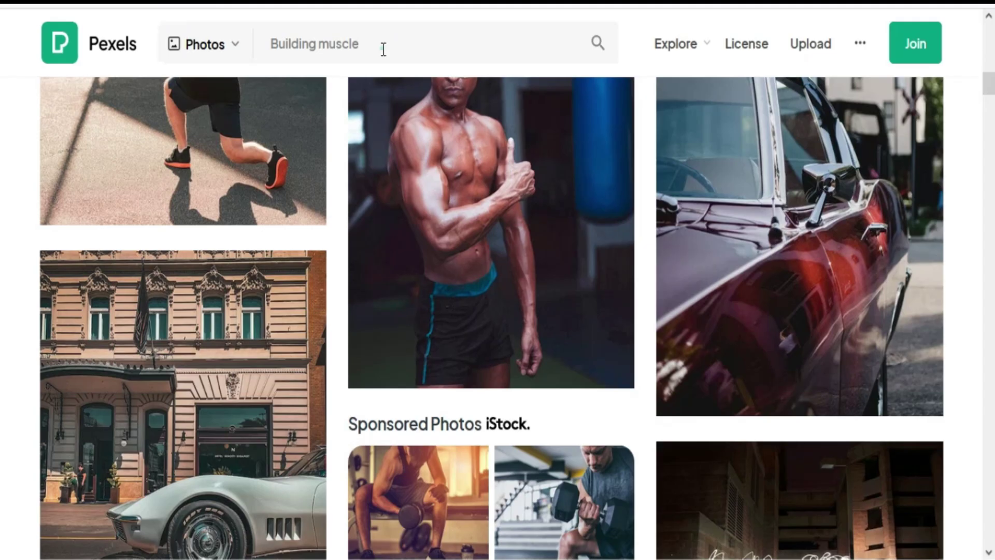
pyautogui.click(383, 45)
pyautogui.hotkey('ctrl', 'a')
pyautogui.hotkey('ctrl', 'v')
pyautogui.click(197, 43)
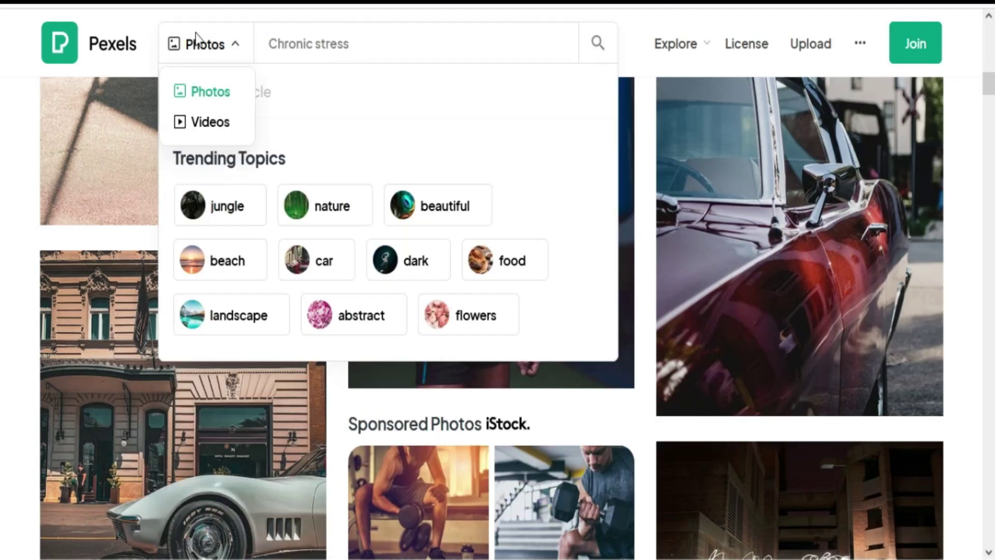
pyautogui.click(210, 91)
# Download the photo of the man facing toppling boxes above a carton labelled STRESS
pyautogui.scroll(-15, 406, 266)
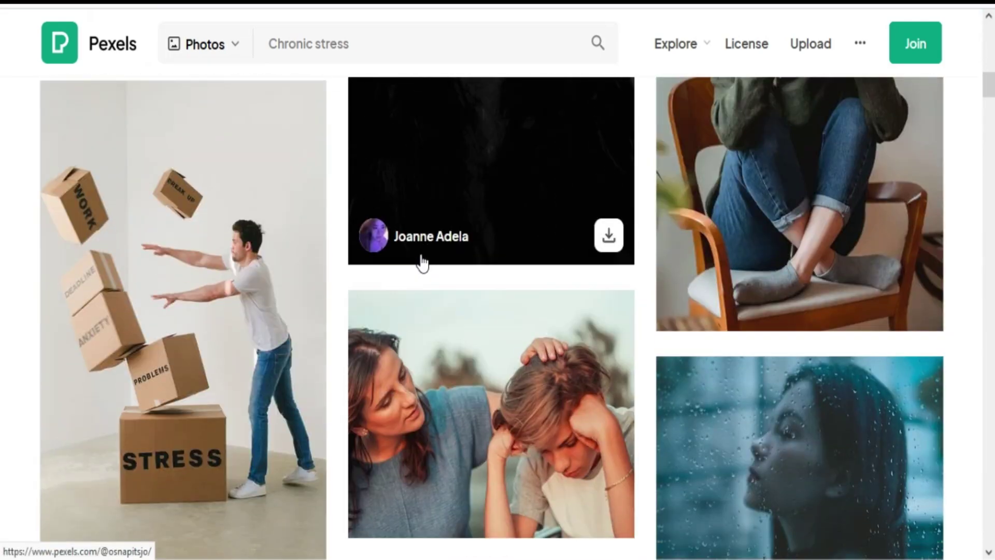
pyautogui.scroll(-4, 293, 266)
pyautogui.click(295, 333)
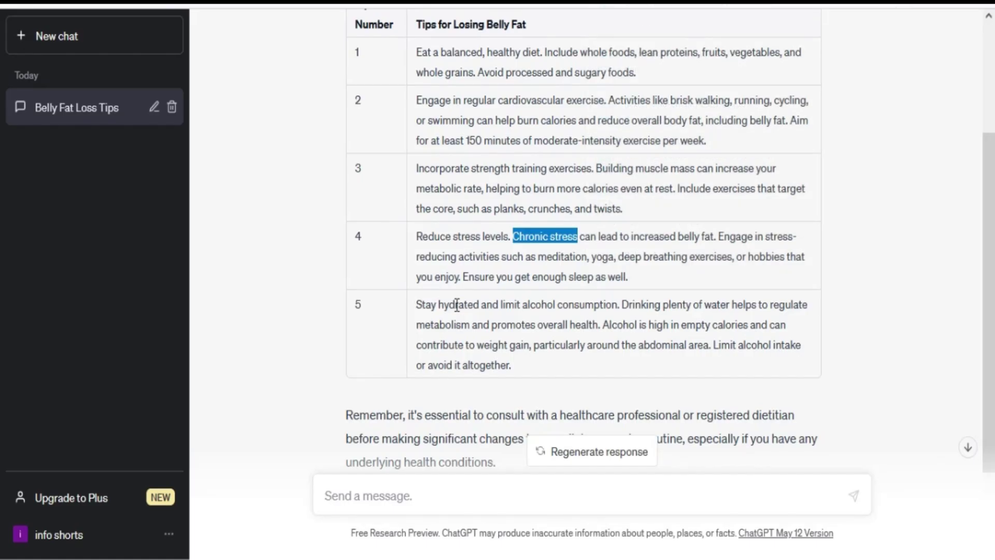
# Copy "hydrated" from the fifth tip in ChatGPT and search Pexels photos for it
pyautogui.doubleClick(456, 305)
pyautogui.hotkey('ctrl', 'c')
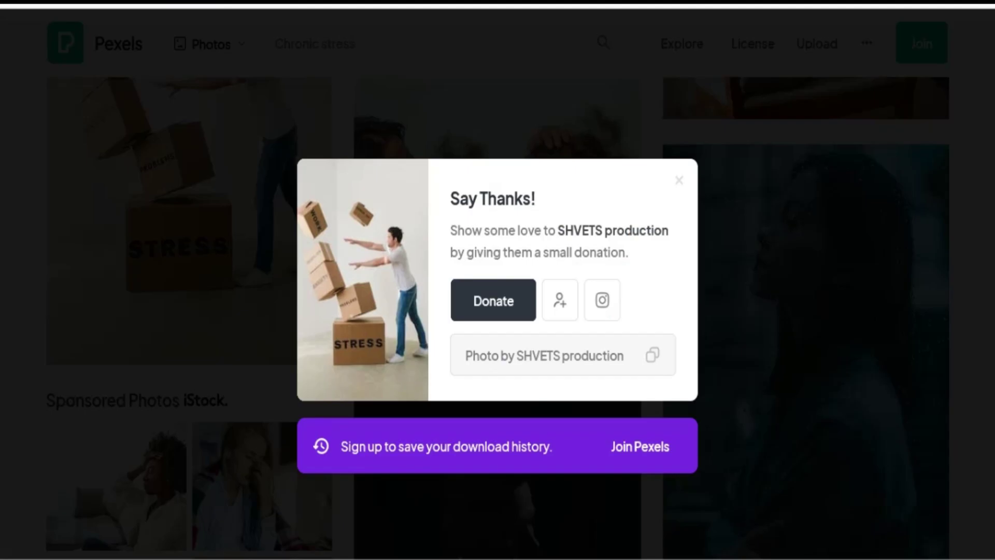
pyautogui.press('Escape')
pyautogui.click(255, 42)
pyautogui.hotkey('ctrl', 'v')
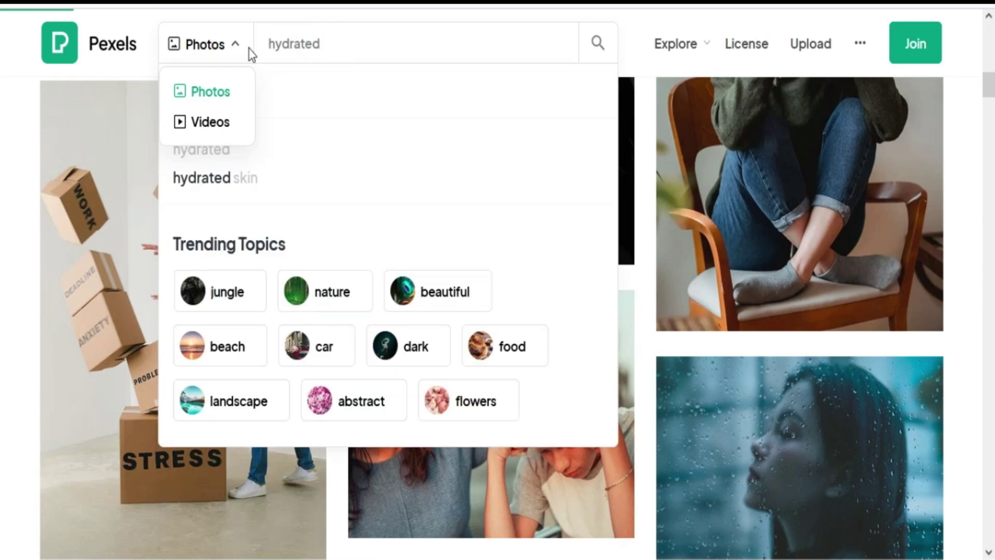
pyautogui.press('Return')
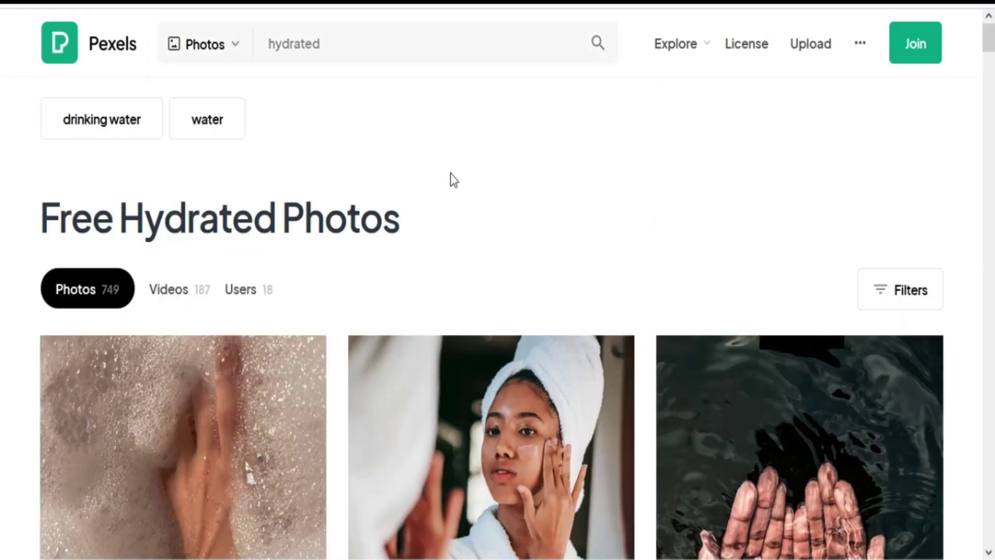
# Download the photo of a hand holding a corked glass water bottle against a tan wall
pyautogui.scroll(-5, 451, 179)
pyautogui.scroll(-10, 451, 179)
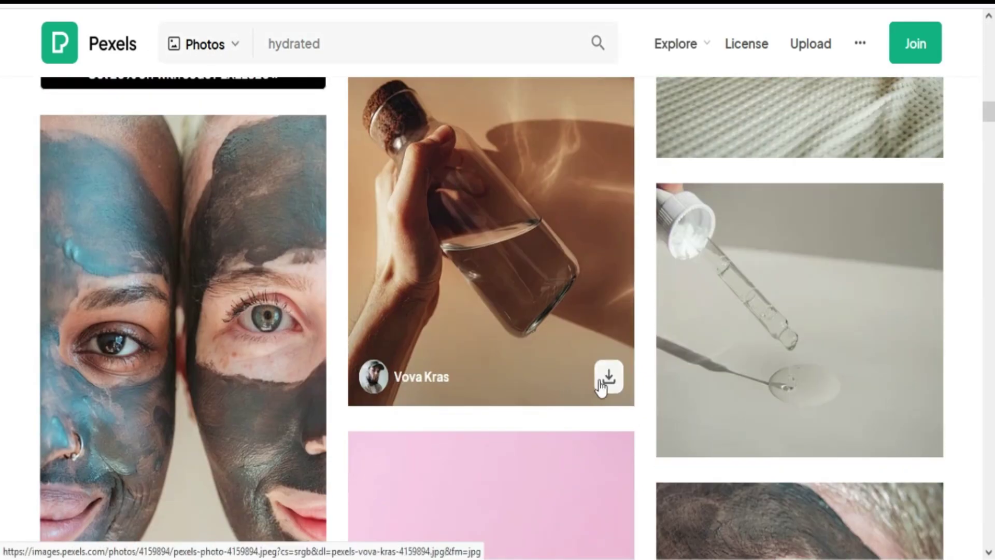
pyautogui.click(605, 382)
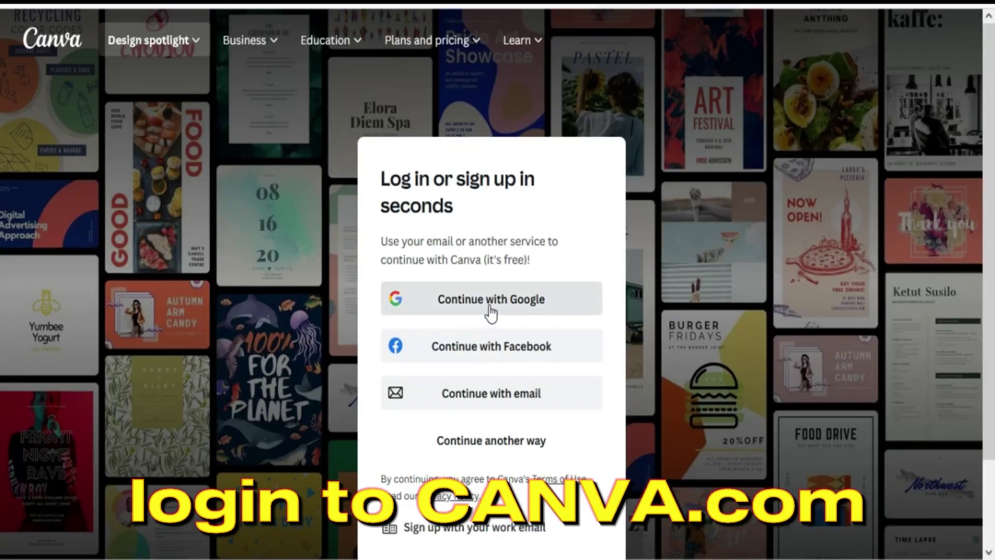
# Sign in to Canva with the Google account and create a new YouTube Shorts design
pyautogui.click(490, 311)
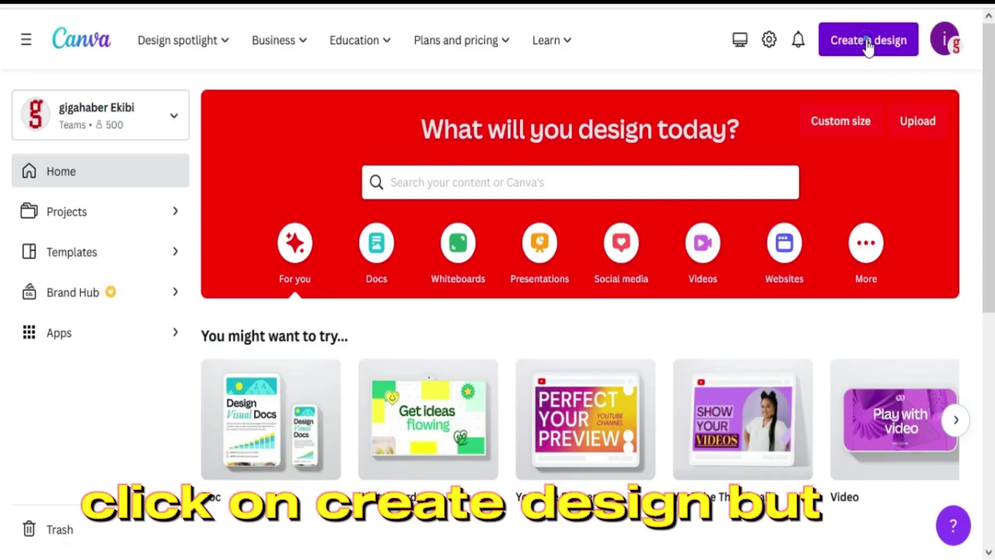
pyautogui.click(869, 42)
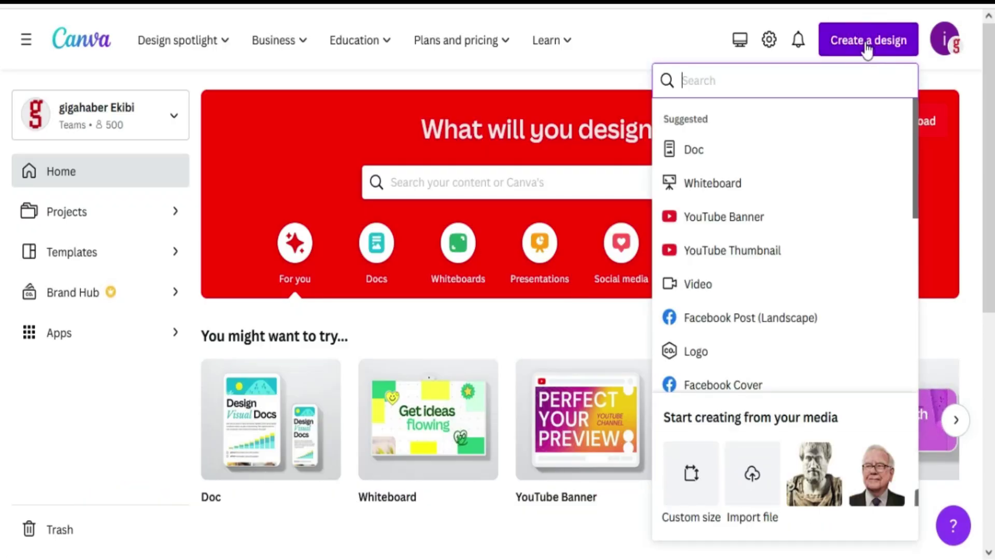
pyautogui.write('youtube')
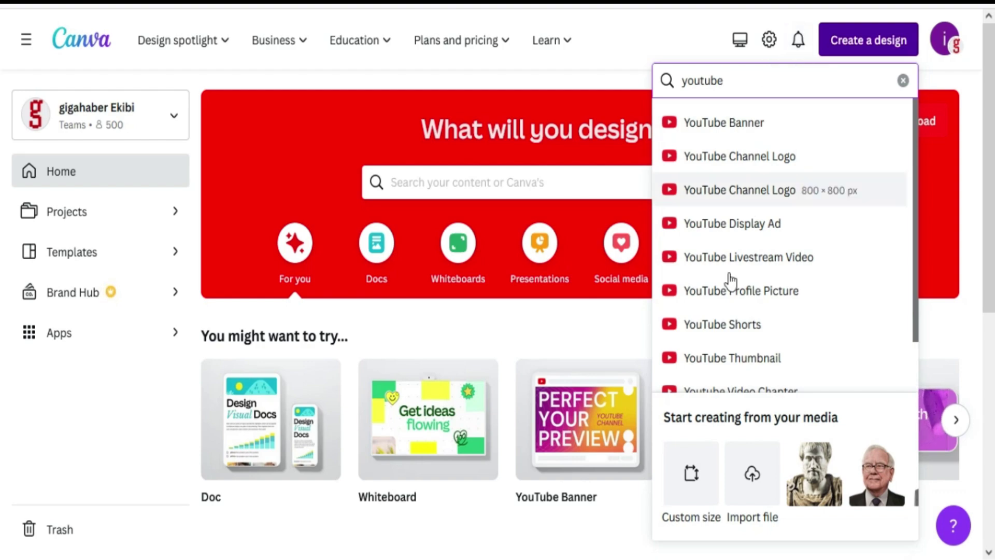
pyautogui.click(719, 324)
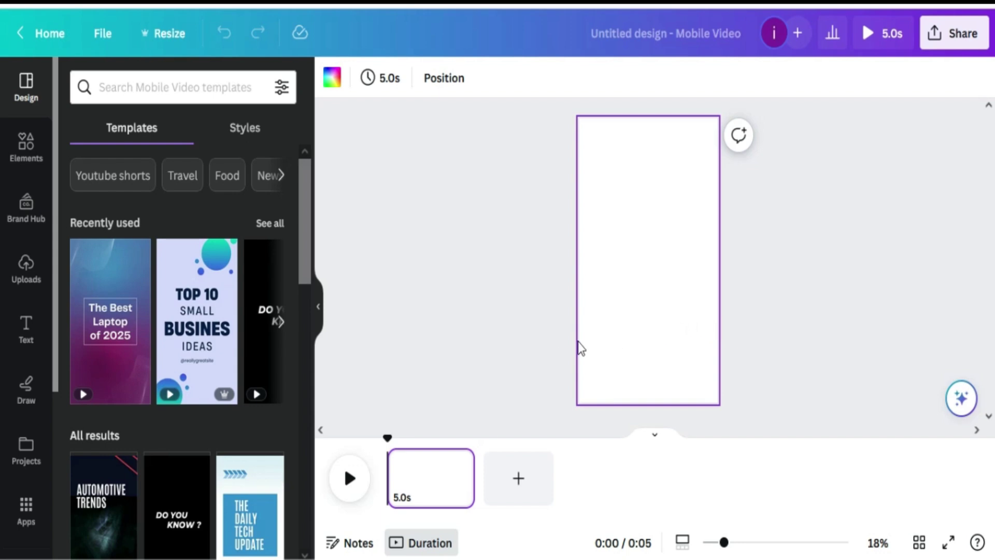
# Extend the blank page to 15.0 seconds and apply the teal-and-blue starry nebula background from the Nature category
pyautogui.moveTo(464, 481)
pyautogui.moveTo(465, 482); pyautogui.dragTo(650, 469)
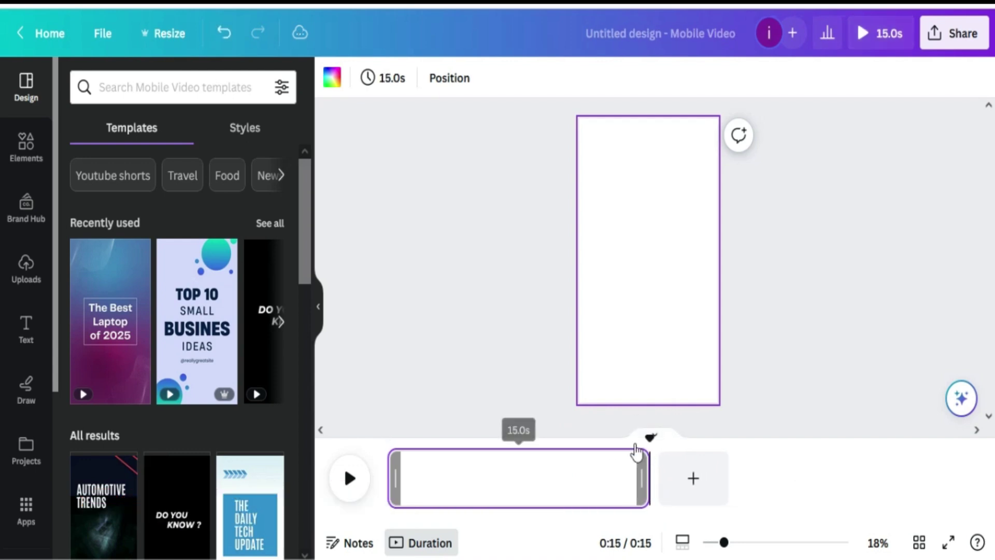
pyautogui.scroll(-3, 31, 446)
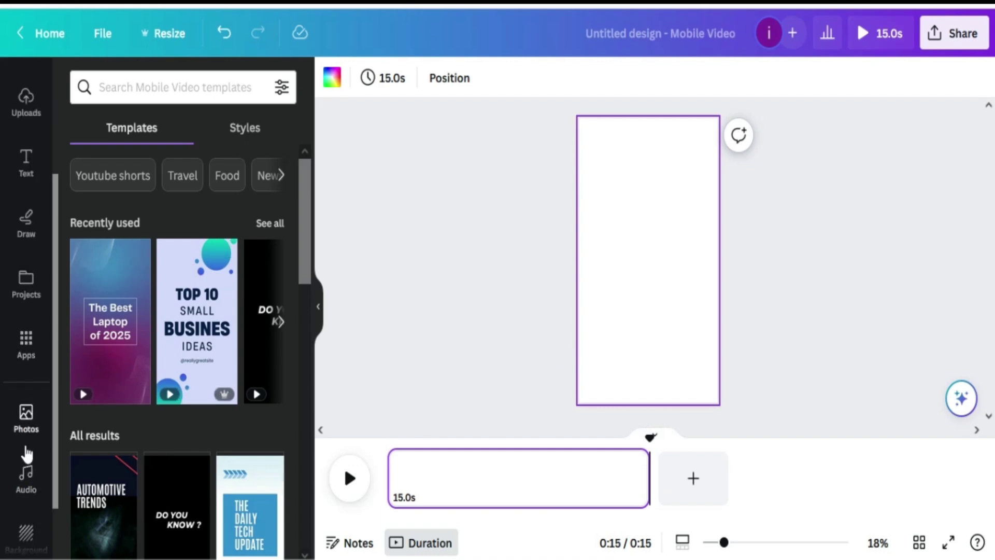
pyautogui.scroll(-2, 30, 456)
pyautogui.click(34, 478)
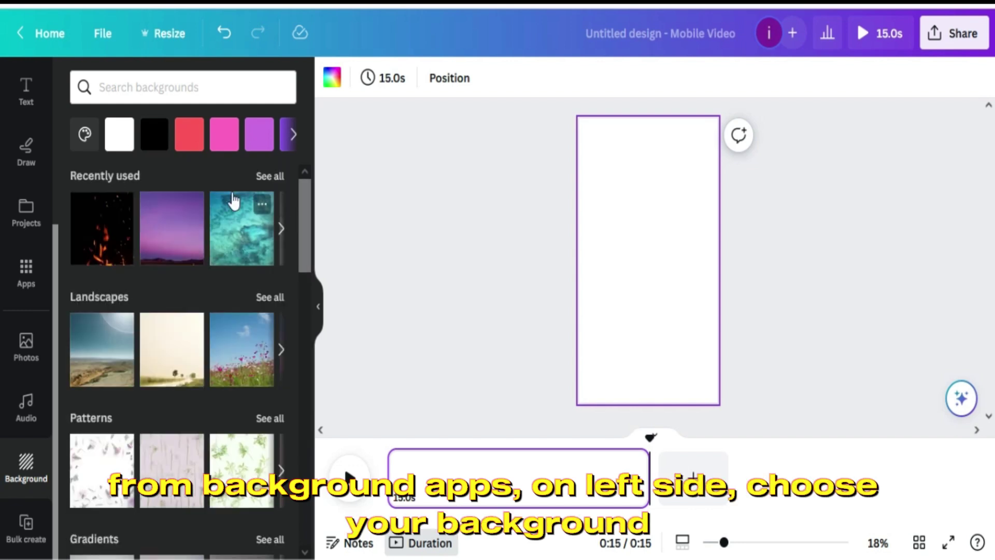
pyautogui.scroll(-3, 215, 217)
pyautogui.scroll(-10, 215, 217)
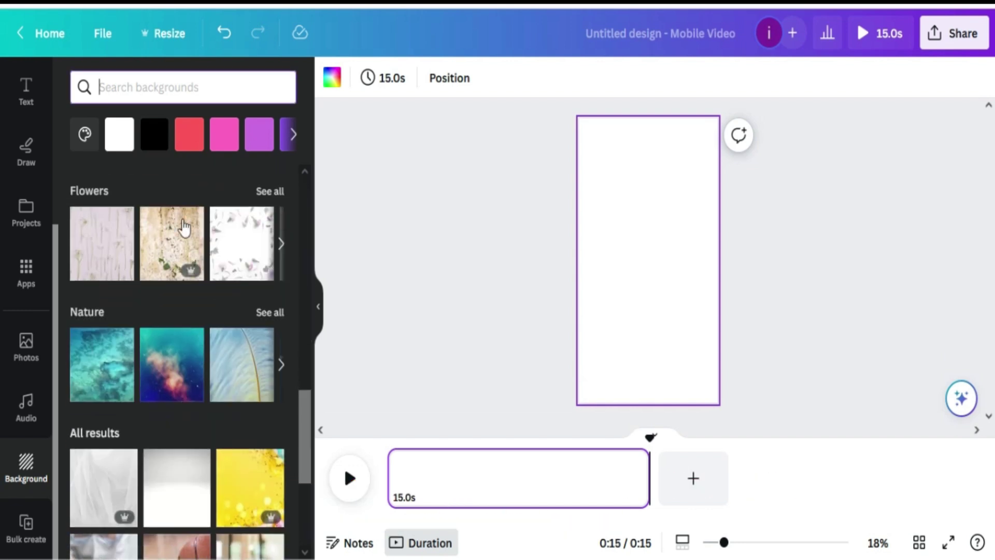
pyautogui.click(190, 263)
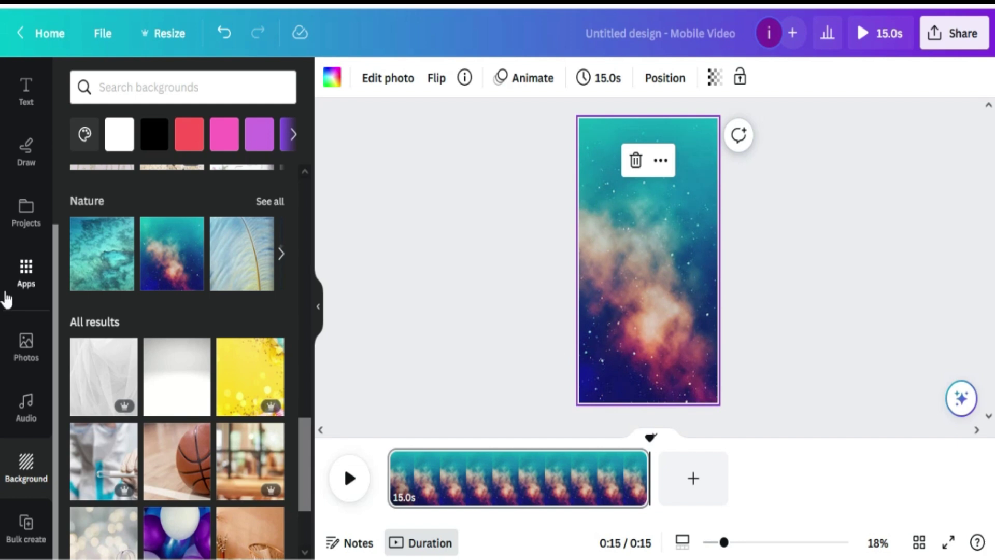
# Upload the five downloaded Pexels photos from the Downloads folder to Canva
pyautogui.scroll(5, 8, 289)
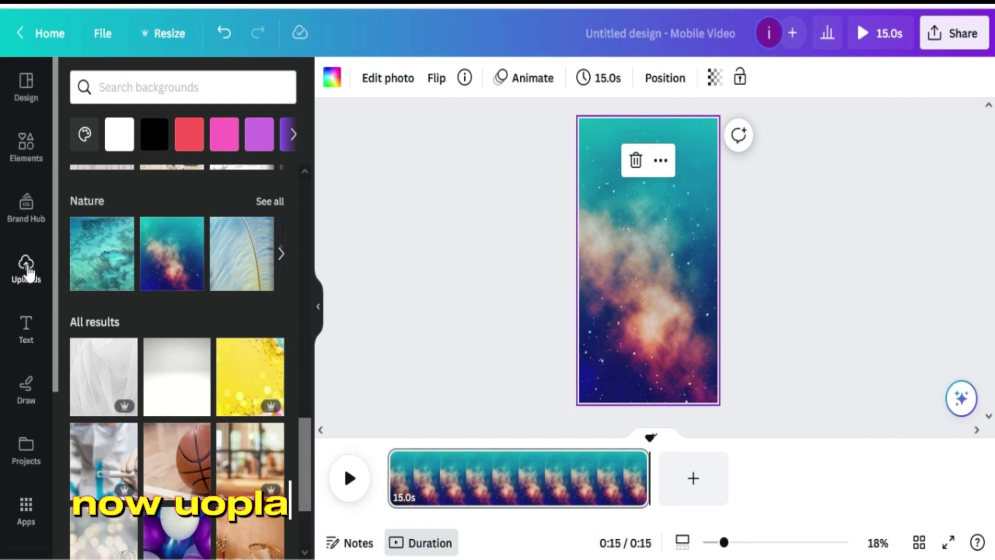
pyautogui.click(26, 267)
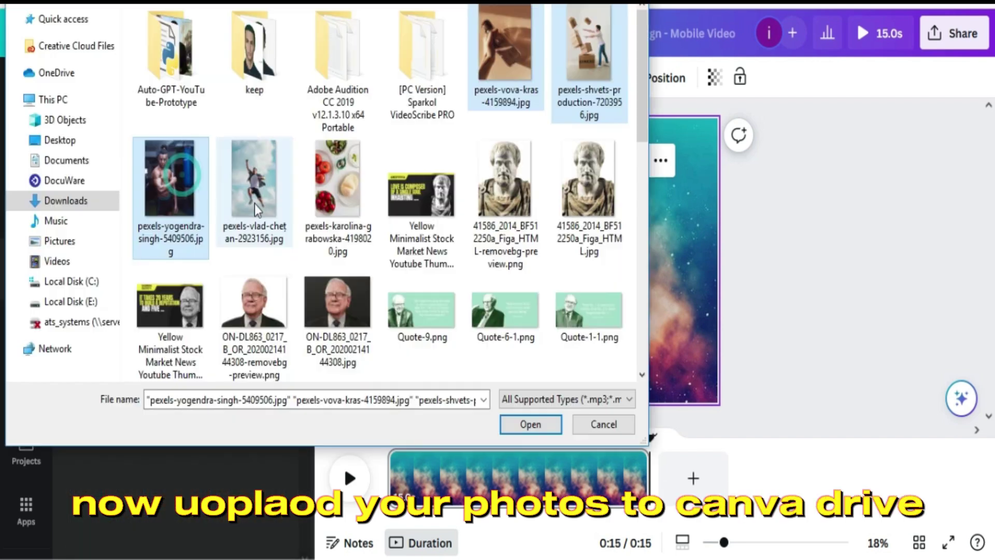
pyautogui.keyDown('ctrl'); pyautogui.click(254, 204); pyautogui.keyUp('ctrl')
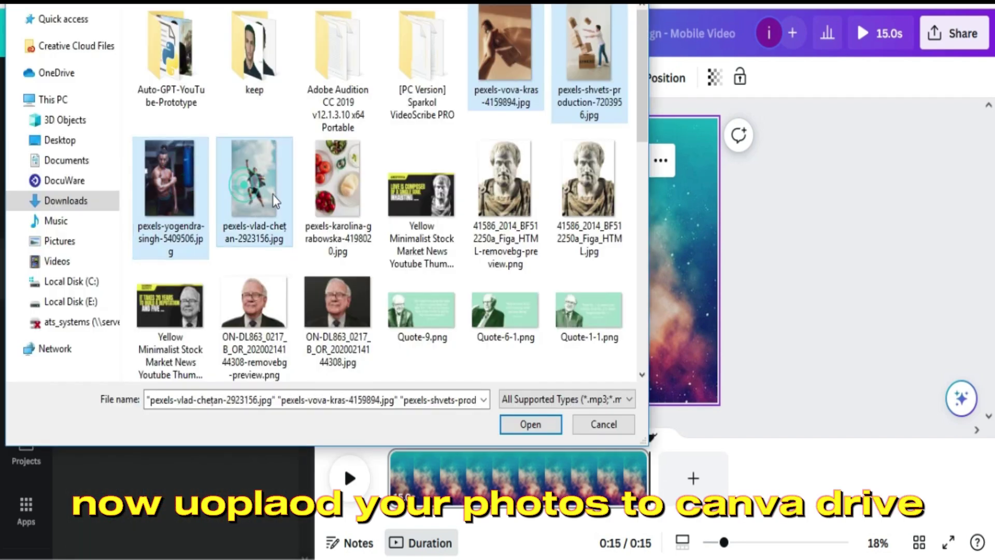
pyautogui.keyDown('ctrl'); pyautogui.click(337, 191); pyautogui.keyUp('ctrl')
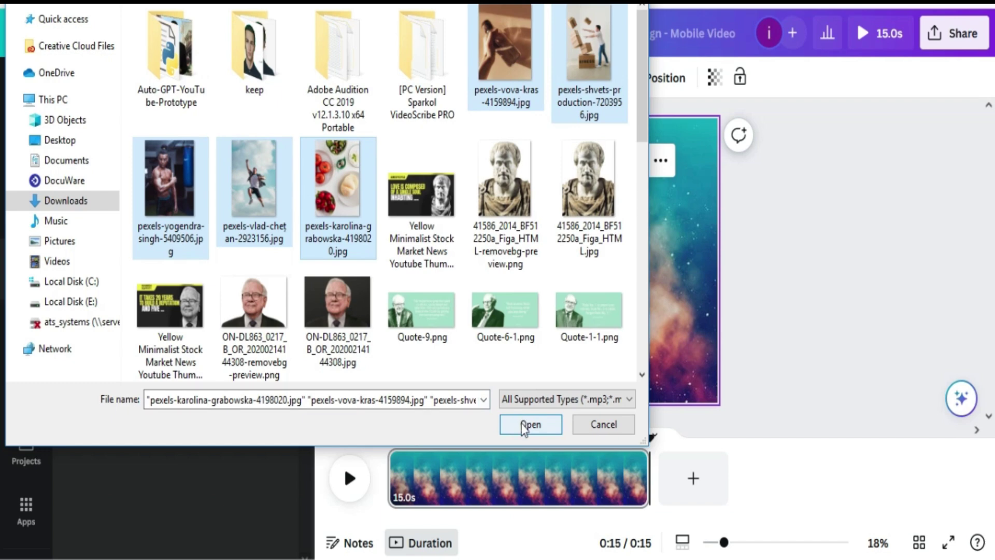
pyautogui.click(524, 425)
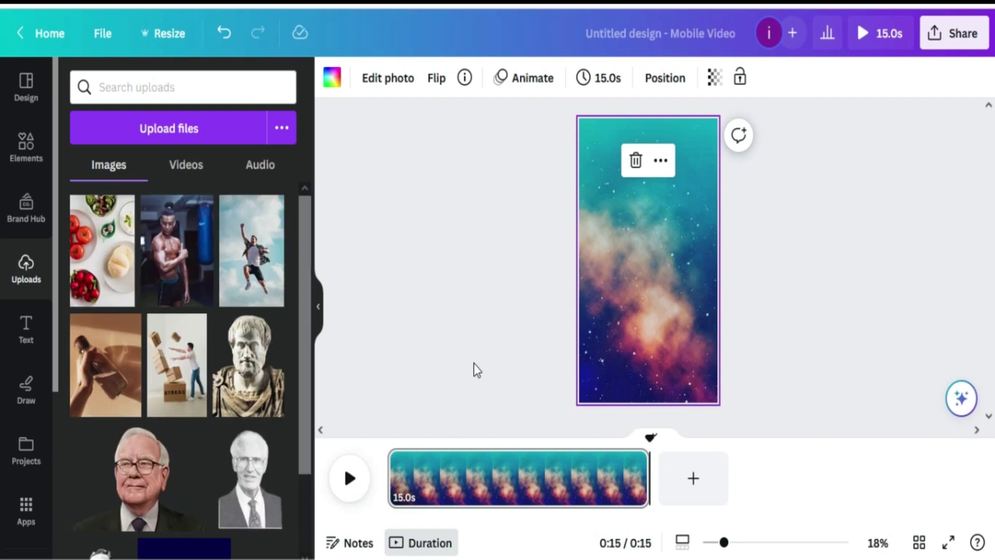
# Open the manual data table in Bulk create and delete both sample rows
pyautogui.scroll(-5, 31, 386)
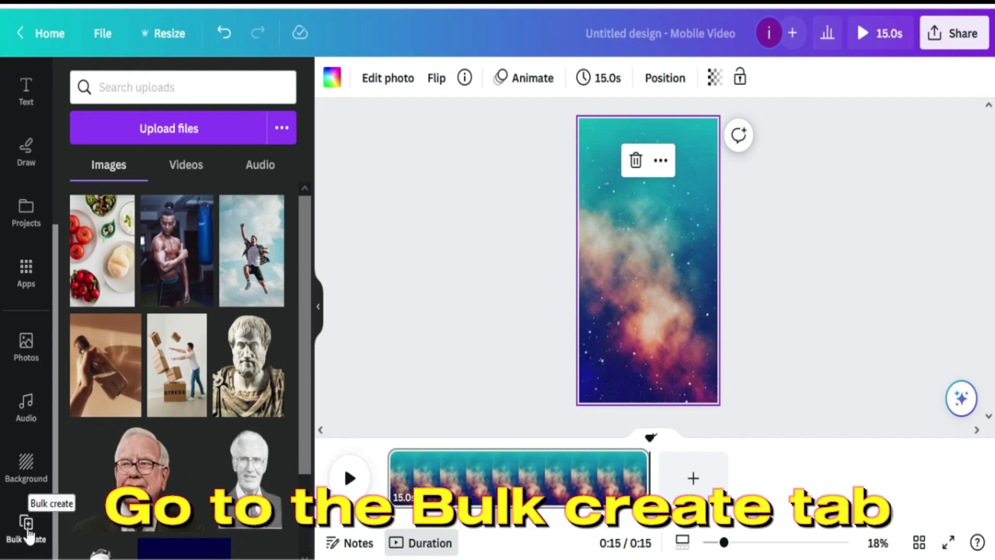
pyautogui.click(27, 534)
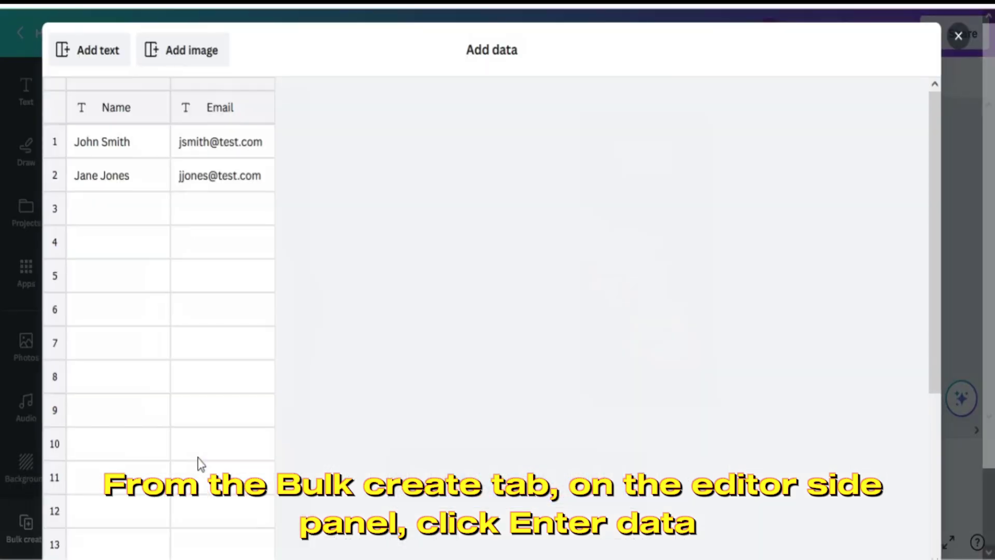
pyautogui.click(197, 458)
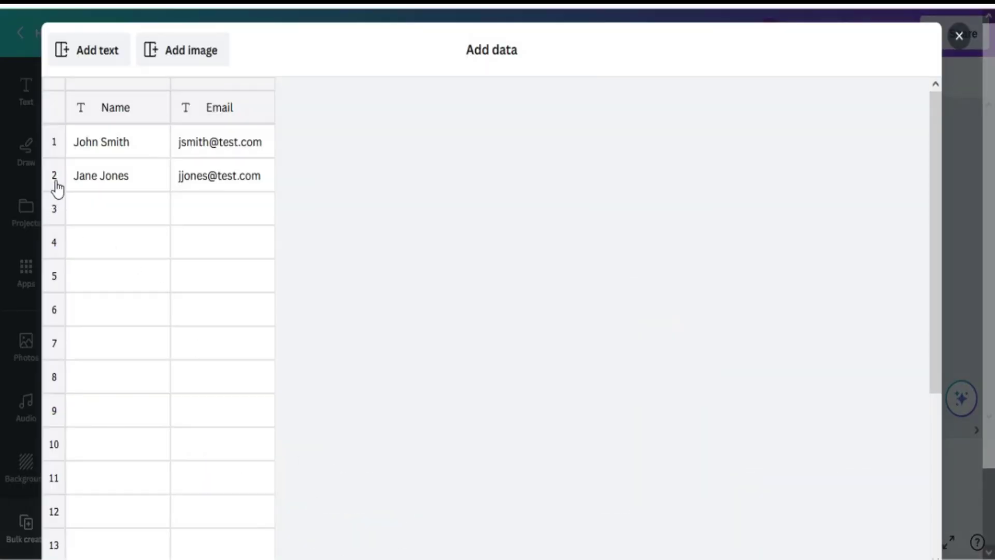
pyautogui.rightClick(55, 181)
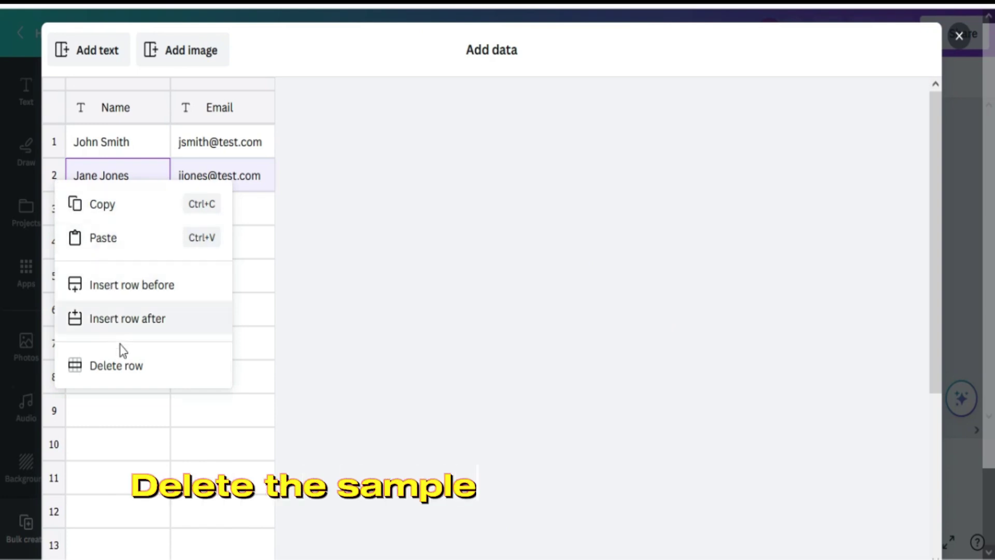
pyautogui.click(120, 367)
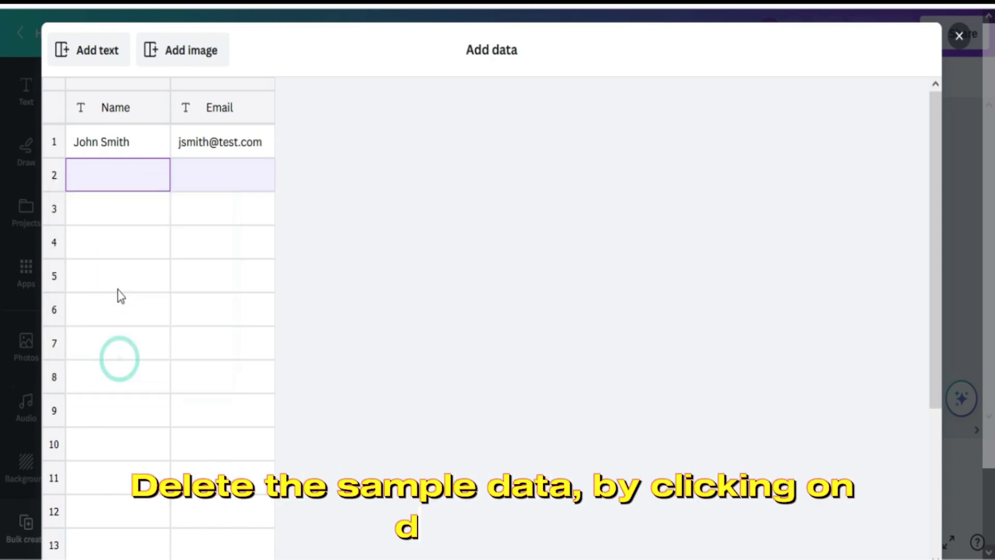
pyautogui.rightClick(52, 144)
pyautogui.click(99, 320)
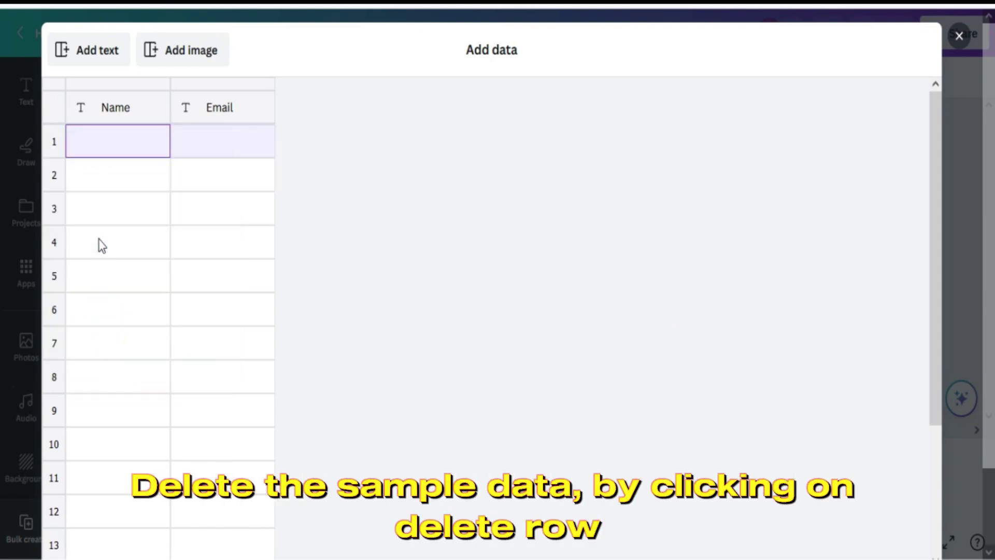
# Rename the Name column to "tip" and the Email column to "text", and add an image column
pyautogui.click(138, 109)
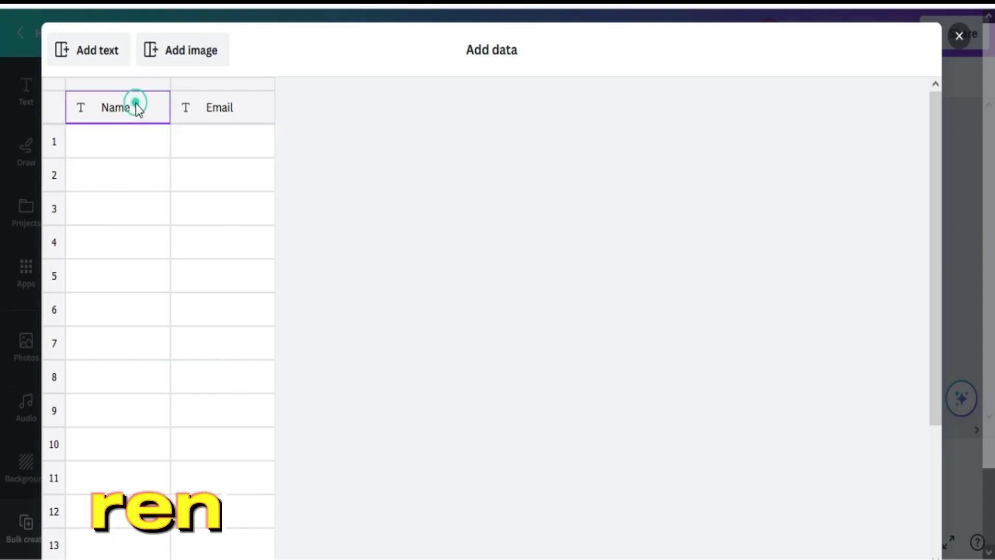
pyautogui.press('BackSpace')
pyautogui.press('BackSpace')
pyautogui.press('BackSpace')
pyautogui.press('BackSpace')
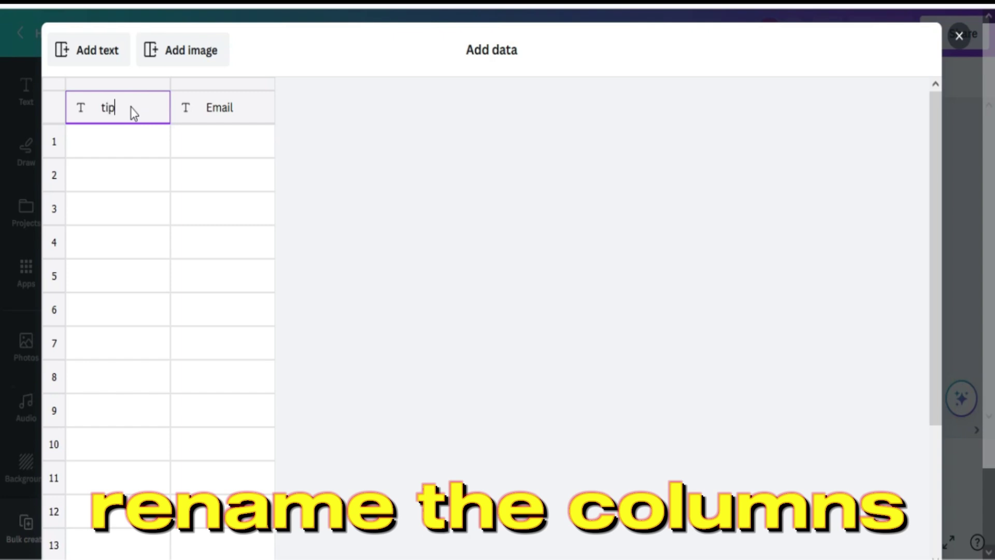
pyautogui.click(220, 113)
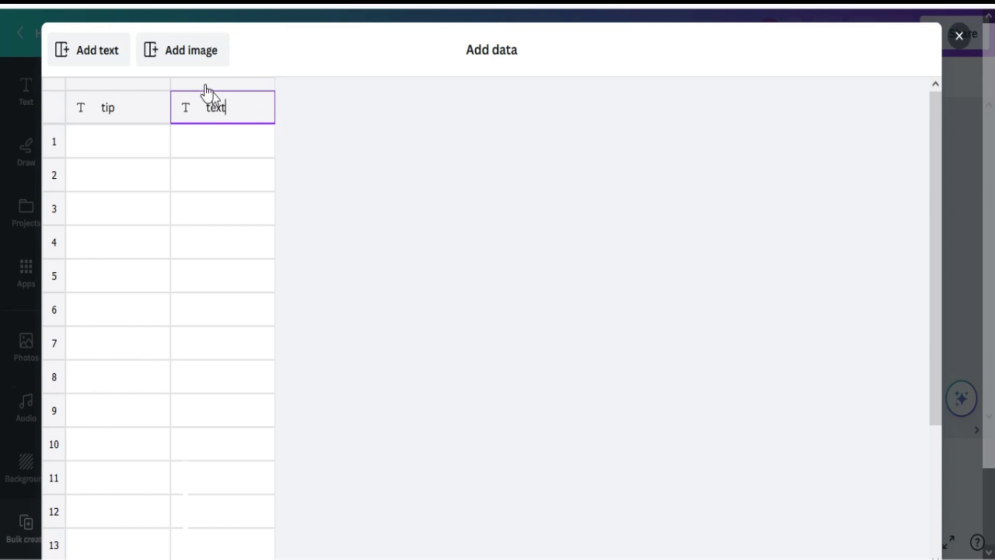
pyautogui.click(194, 61)
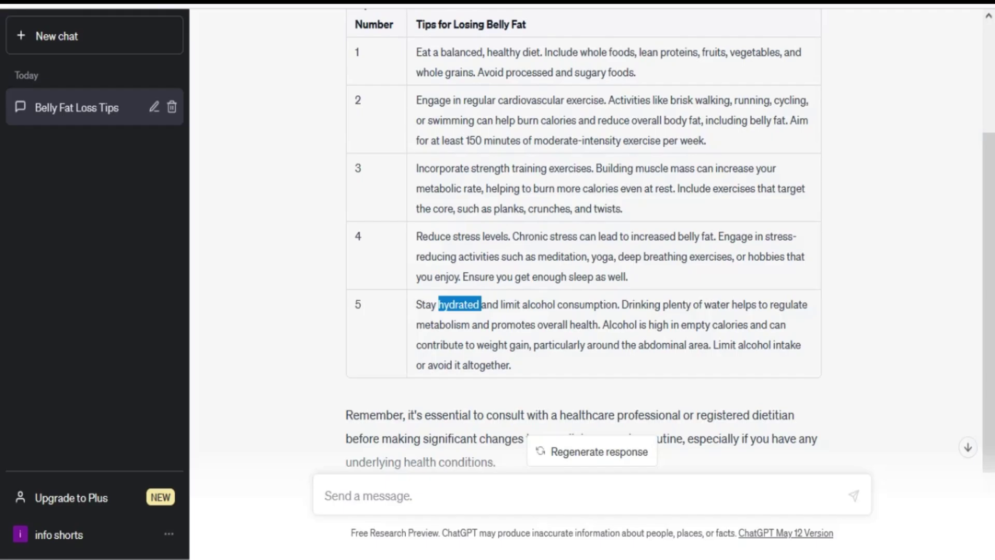
# Copy the five numbered belly-fat tips from the ChatGPT table into the tip and text columns of Canva's bulk data table, starting at row 1
pyautogui.scroll(2, 575, 358)
pyautogui.scroll(-2, 572, 368)
pyautogui.moveTo(511, 366); pyautogui.dragTo(354, 53)
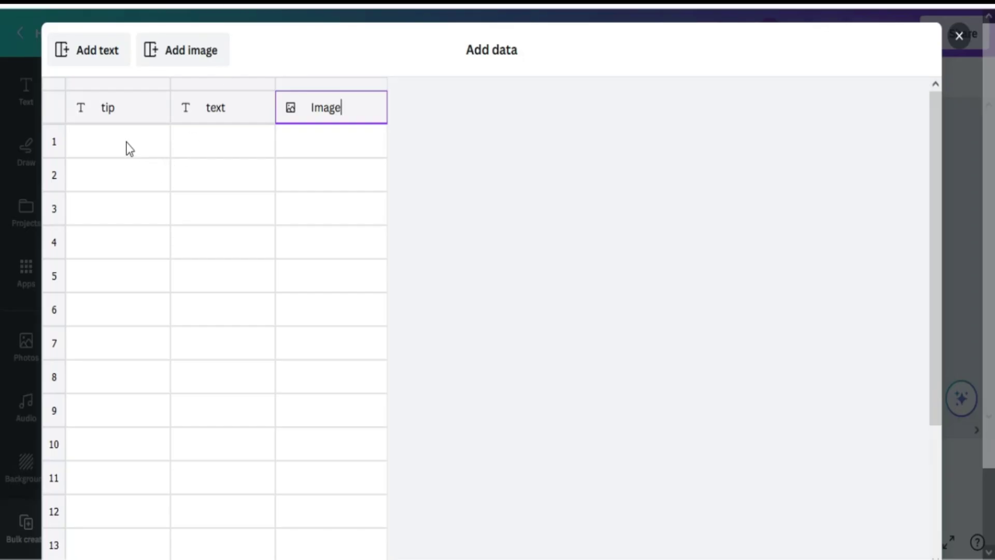
pyautogui.click(128, 149)
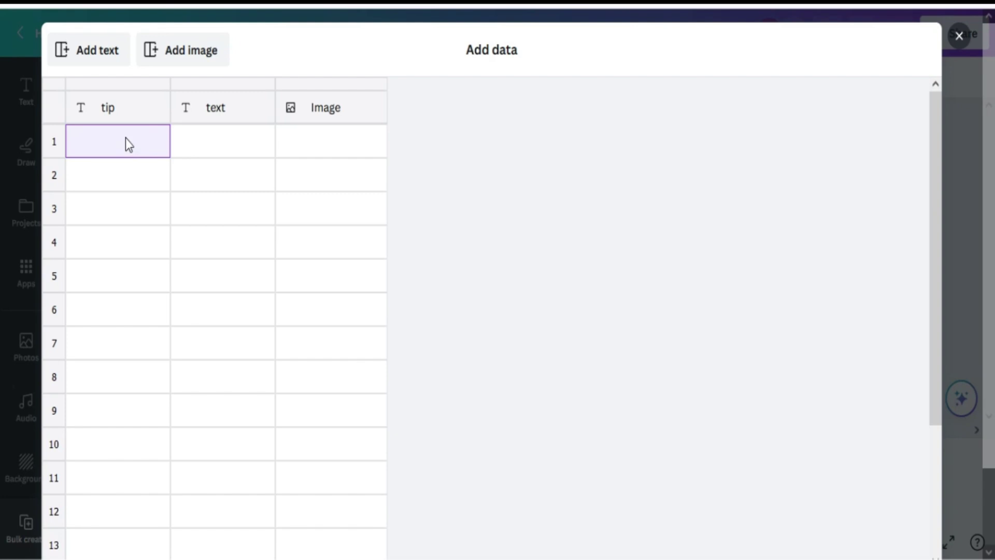
pyautogui.hotkey('ctrl', 'v')
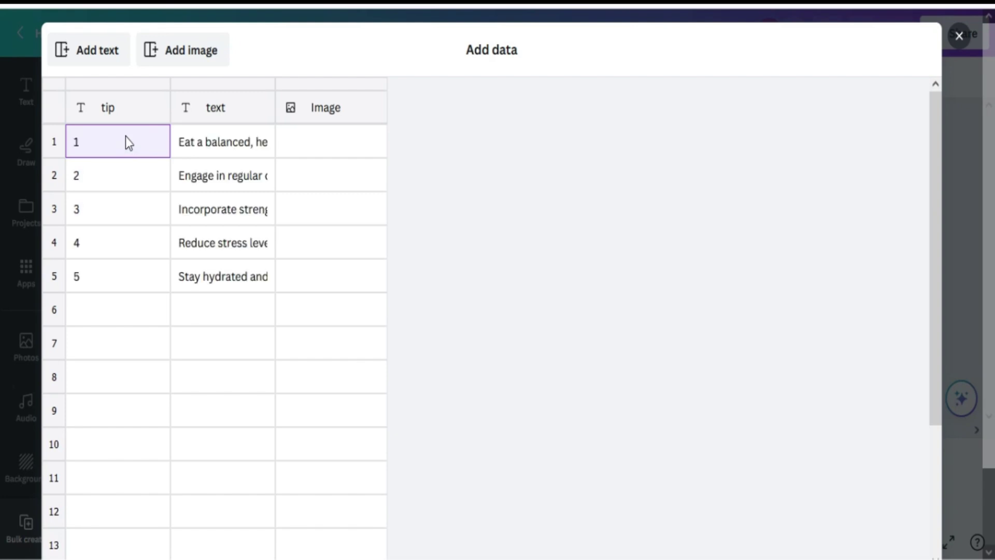
# Assign the vegetable photo to row 1, the jumping man against the sky to row 2, and the shirtless gym man to row 3
pyautogui.click(373, 141)
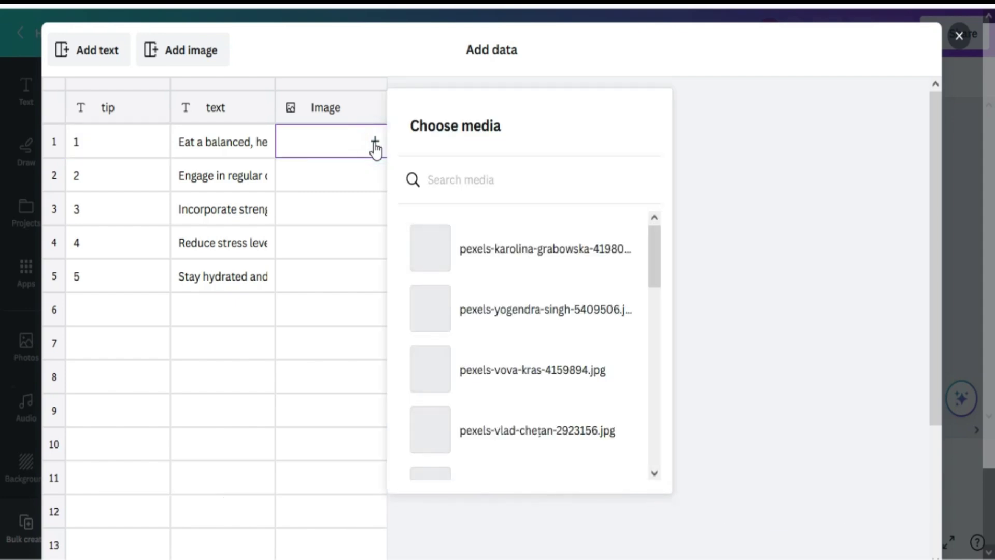
pyautogui.click(434, 242)
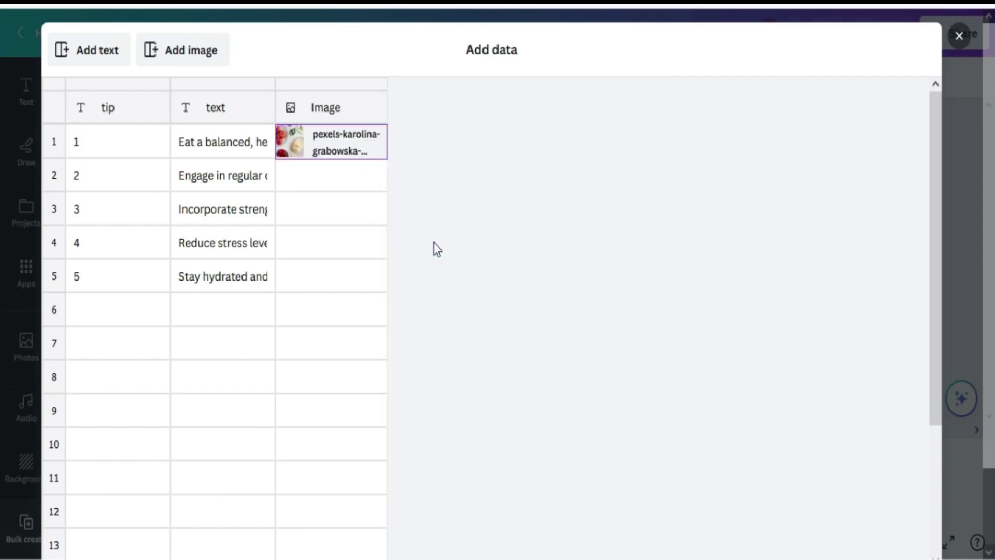
pyautogui.click(374, 175)
pyautogui.click(432, 426)
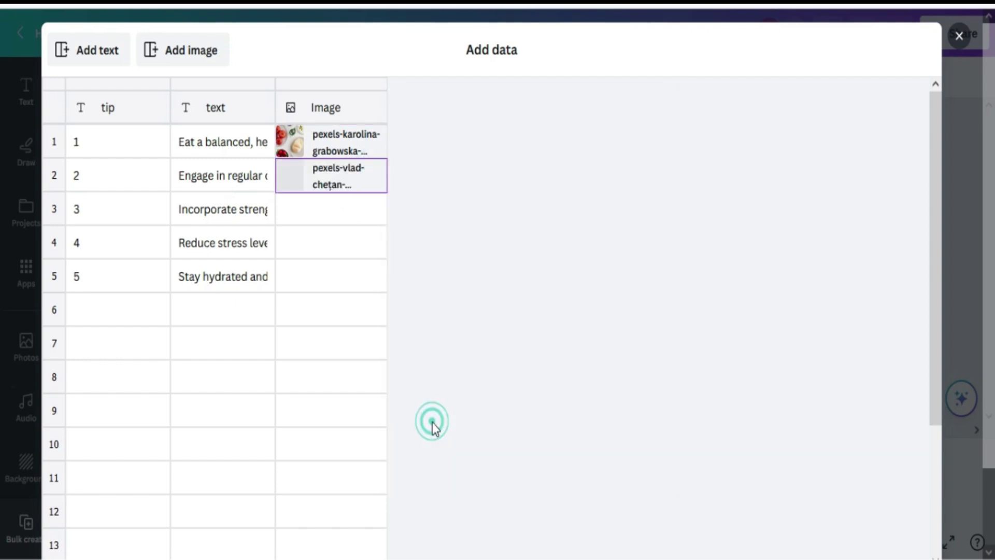
pyautogui.click(375, 210)
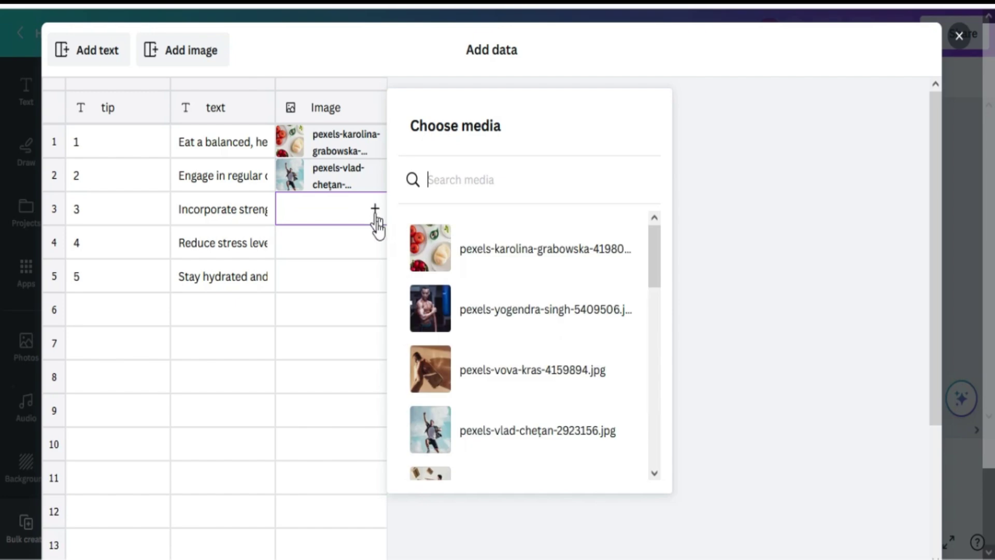
pyautogui.click(432, 309)
# Assign the shvets-production photo to row 4 and the brown-toned photo to row 5 of the image column
pyautogui.click(375, 243)
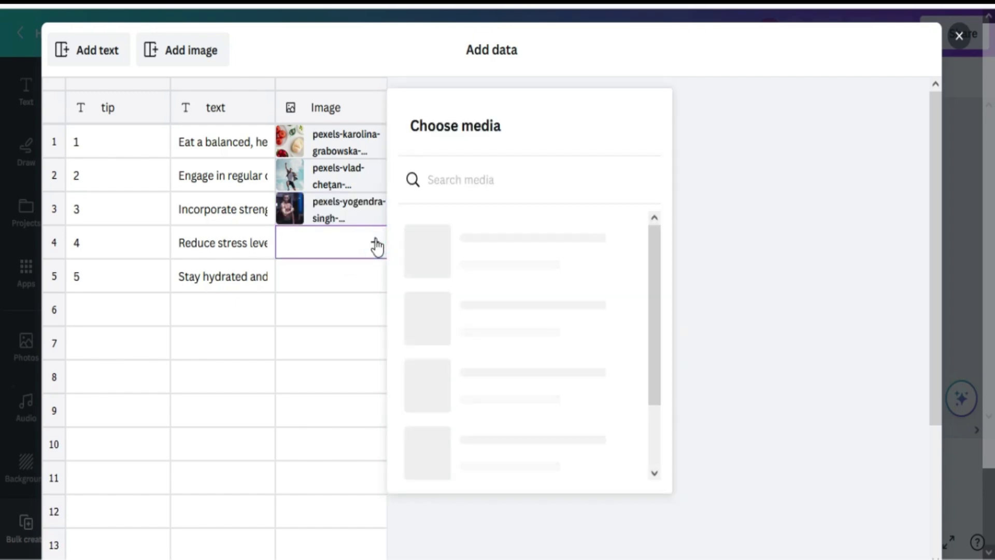
pyautogui.scroll(-1, 437, 404)
pyautogui.click(433, 420)
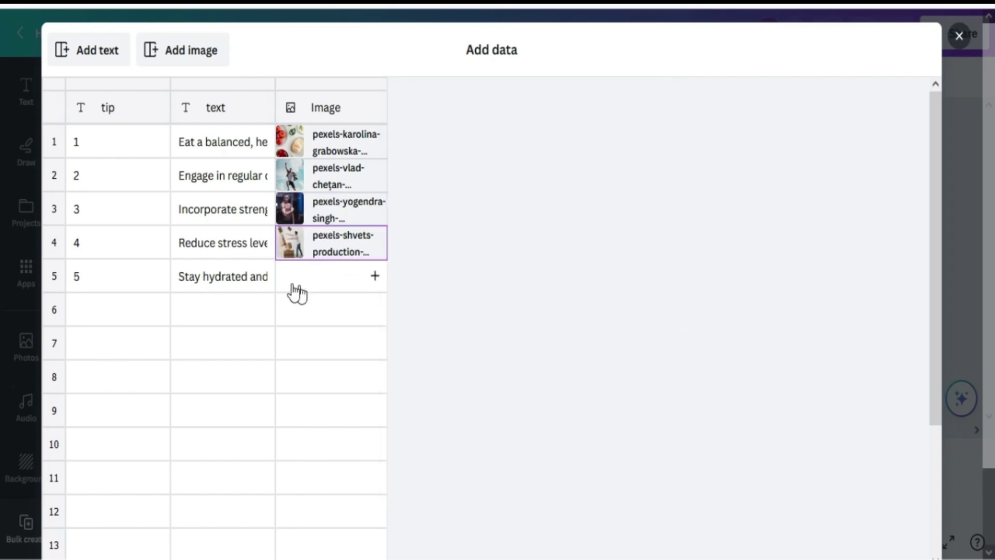
pyautogui.click(375, 276)
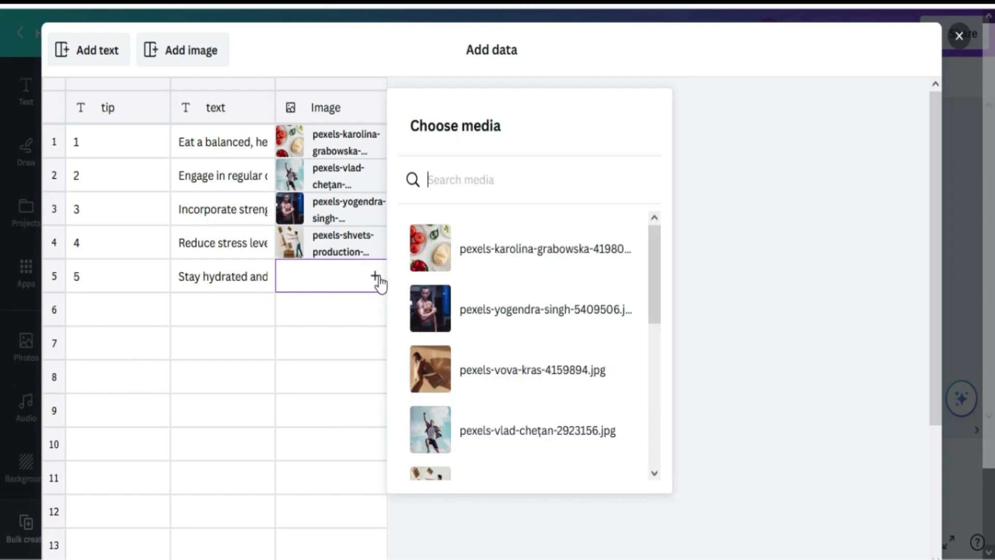
pyautogui.click(418, 371)
# Add the "Thank you!" font combination to the page, shrink it, and place it centred at the page's upper edge
pyautogui.scroll(-3, 861, 278)
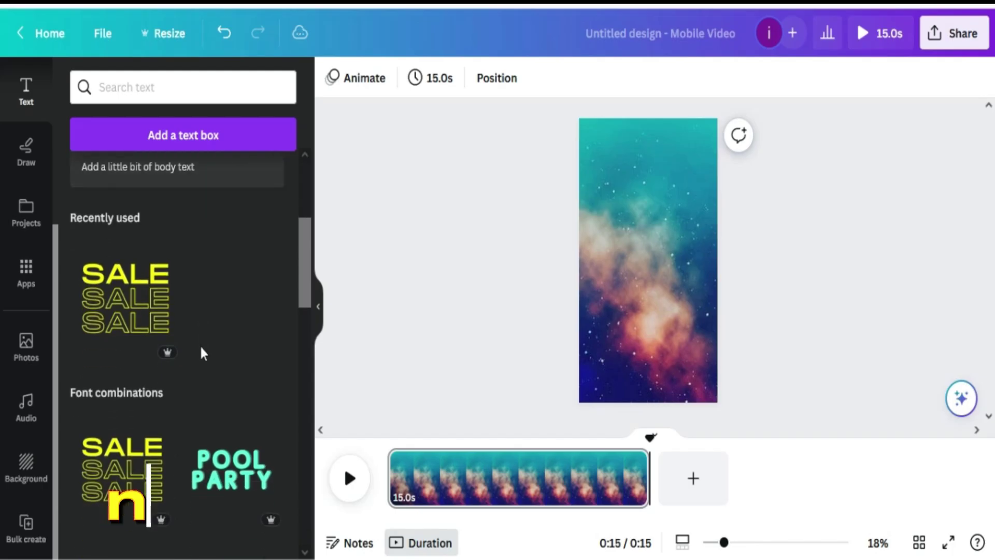
pyautogui.scroll(-8, 205, 351)
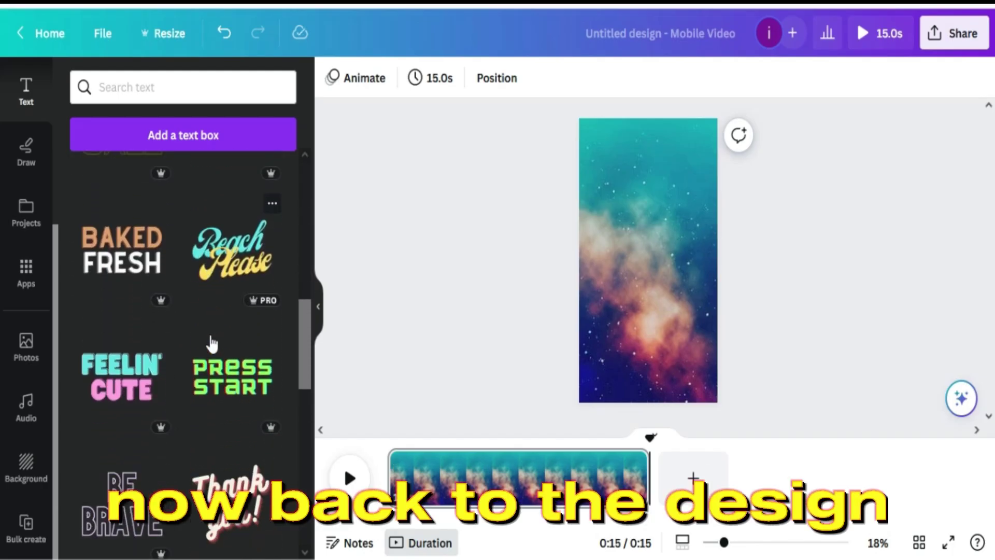
pyautogui.scroll(-2, 215, 341)
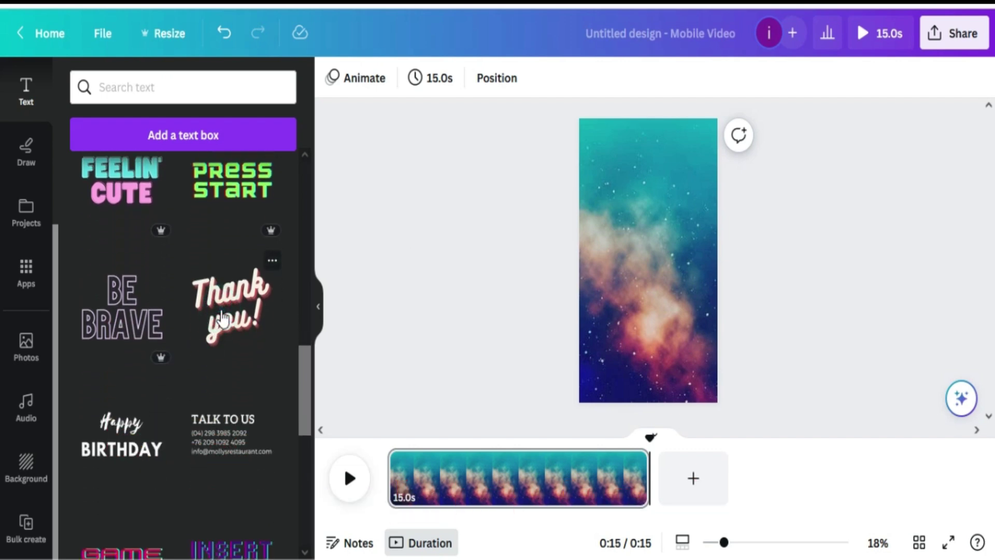
pyautogui.click(223, 317)
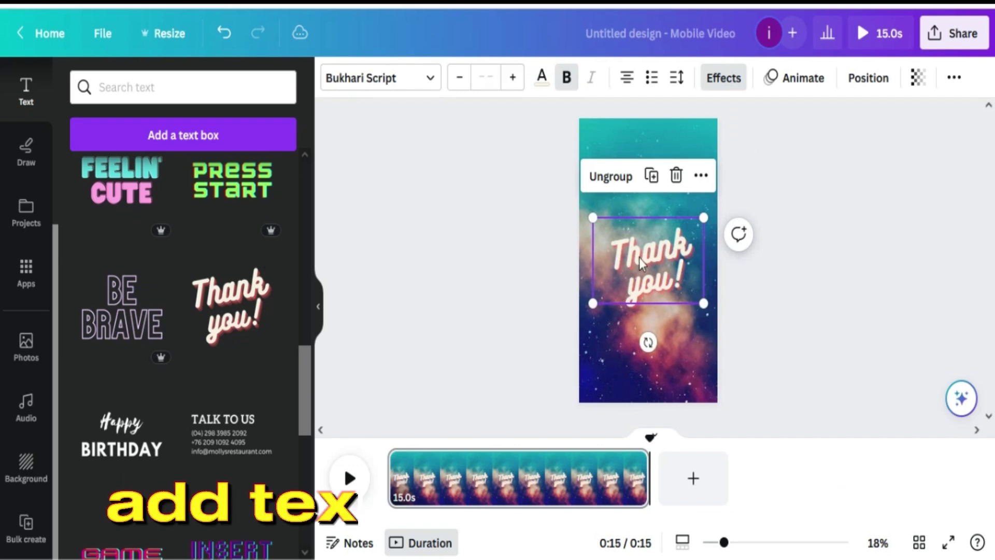
pyautogui.moveTo(645, 244); pyautogui.dragTo(645, 214)
pyautogui.moveTo(641, 159); pyautogui.dragTo(641, 160)
pyautogui.moveTo(703, 204); pyautogui.dragTo(649, 143)
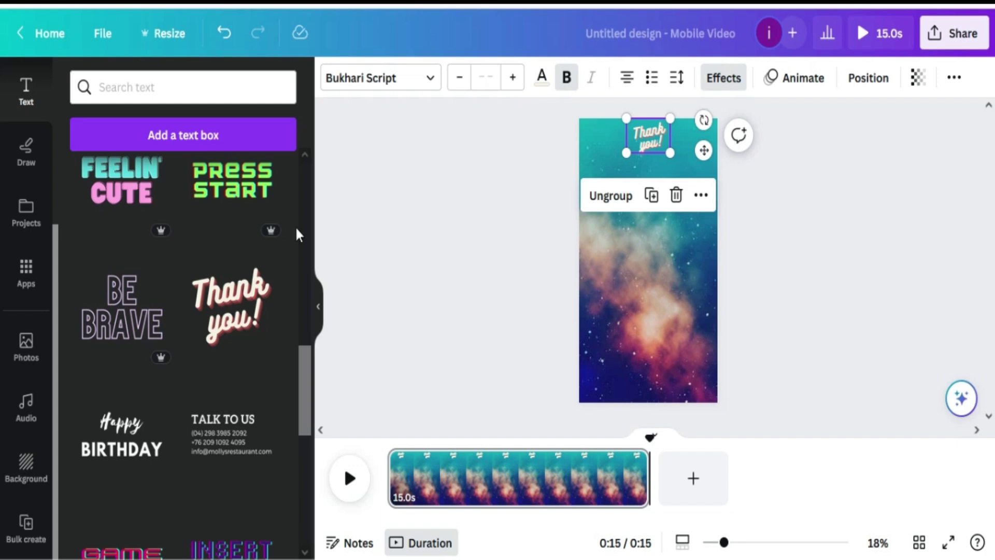
# Find "Picture frame" elements, add the plain rectangular frame, and place it across the upper part of the page
pyautogui.scroll(3, 47, 222)
pyautogui.click(27, 156)
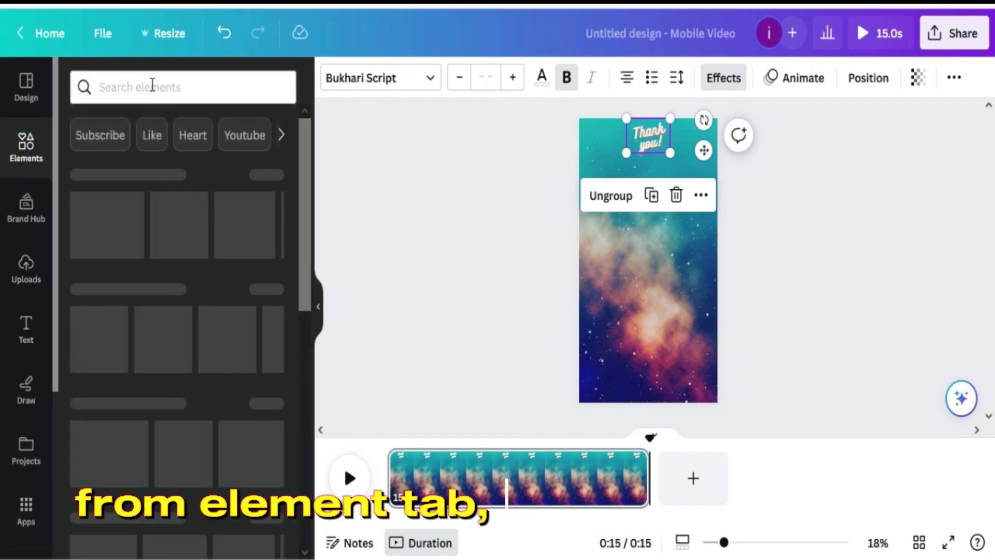
pyautogui.click(155, 86)
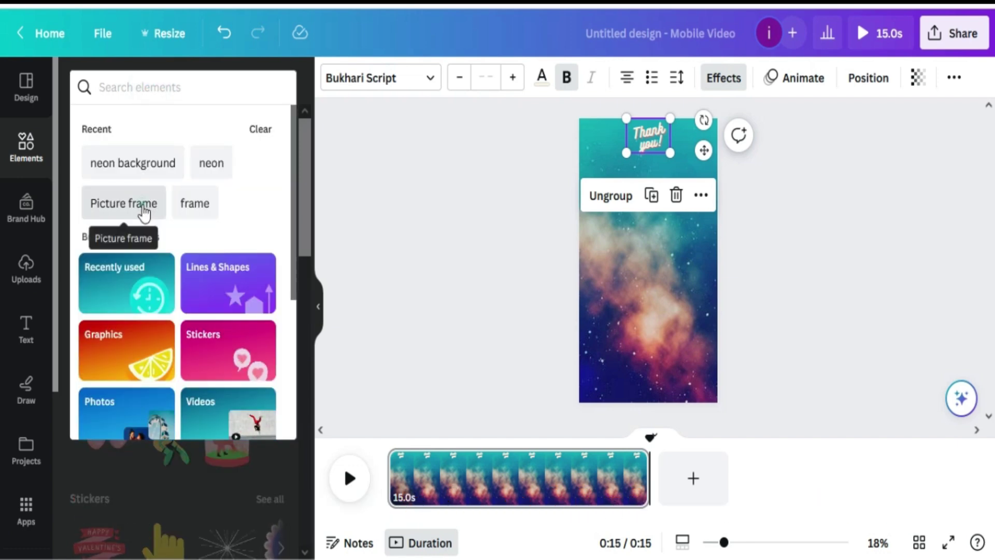
pyautogui.click(143, 212)
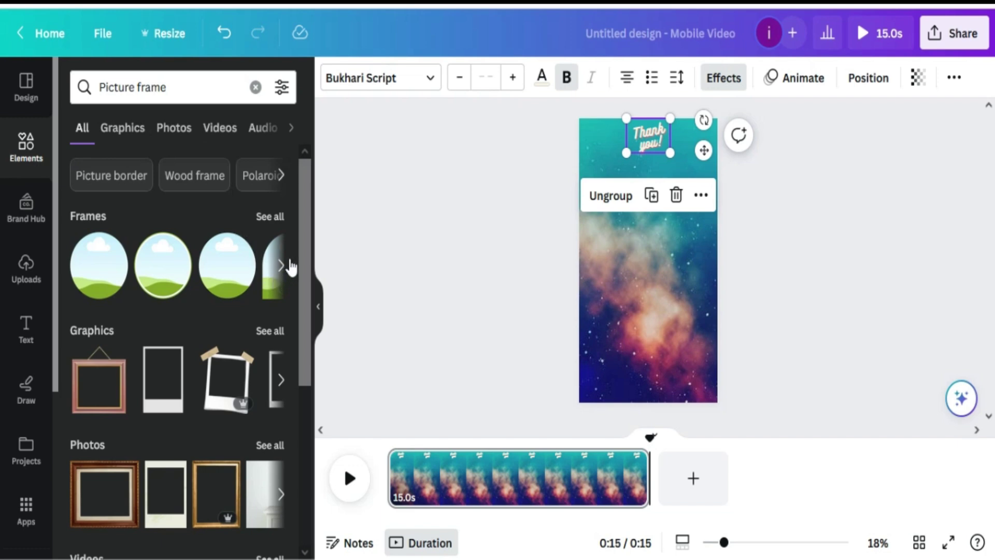
pyautogui.click(282, 267)
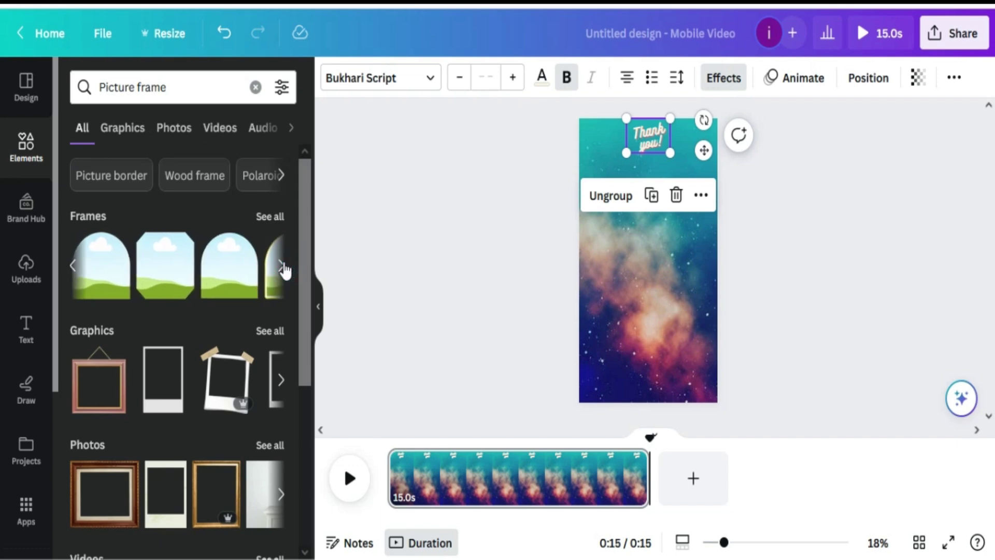
pyautogui.click(283, 266)
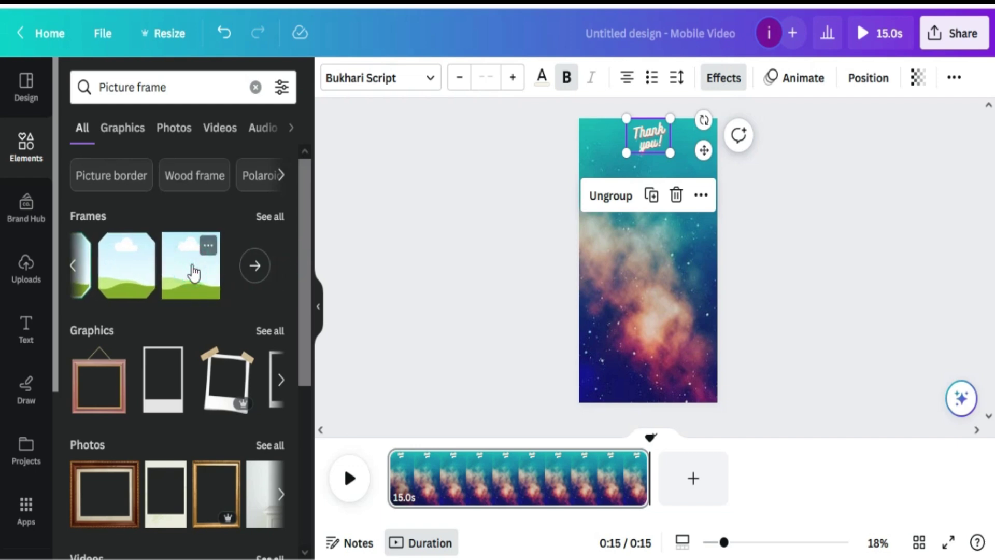
pyautogui.click(195, 269)
pyautogui.moveTo(642, 257); pyautogui.dragTo(639, 193)
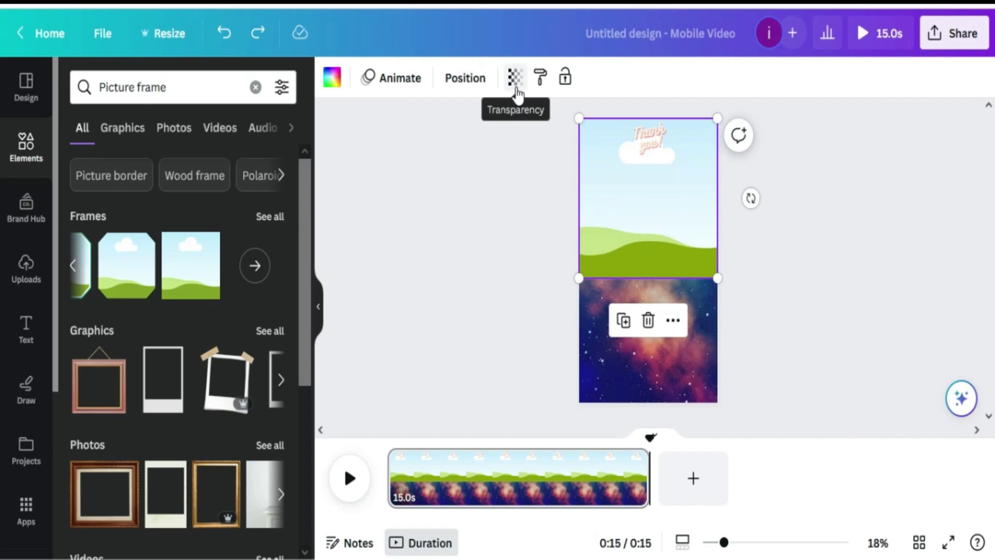
# Set the picture frame's transparency to about 44 so the background shows through
pyautogui.click(515, 83)
pyautogui.moveTo(521, 147); pyautogui.dragTo(438, 146)
pyautogui.rightClick(438, 146)
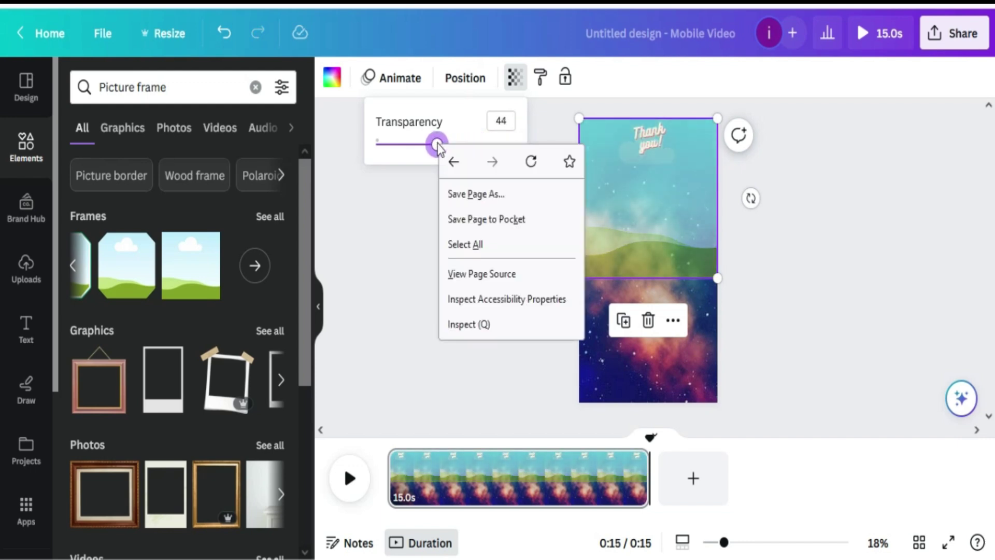
pyautogui.click(413, 163)
pyautogui.moveTo(429, 154); pyautogui.dragTo(432, 150)
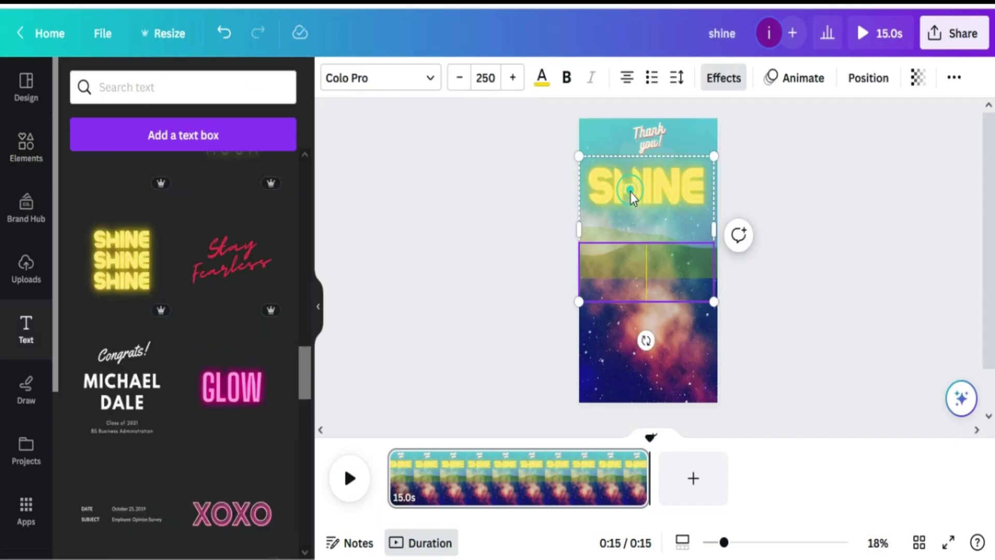
# Replace the yellow "SHINE" text with the tip on regular cardiovascular exercise and set its font size to 63
pyautogui.moveTo(628, 193); pyautogui.dragTo(634, 185)
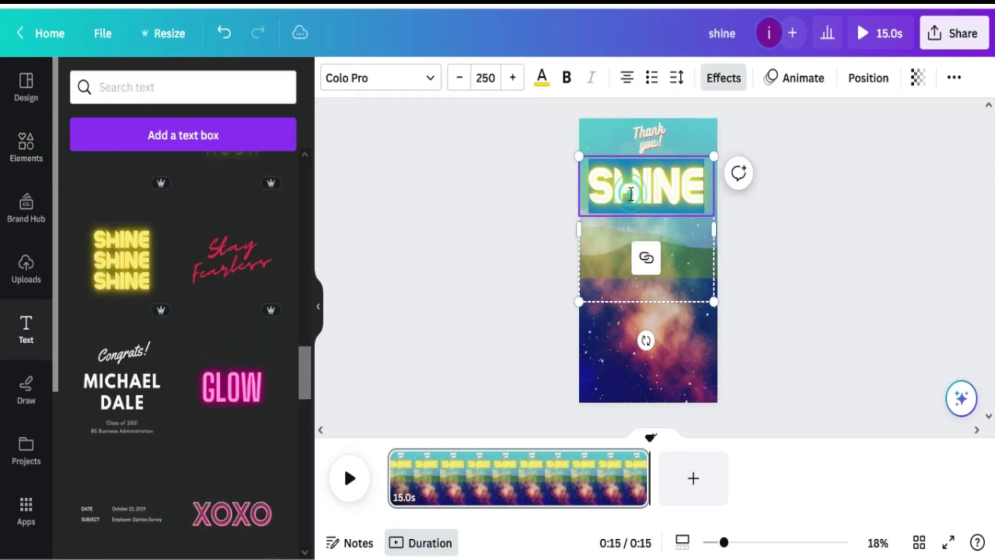
pyautogui.write('ENGAGE IN REGULAR')
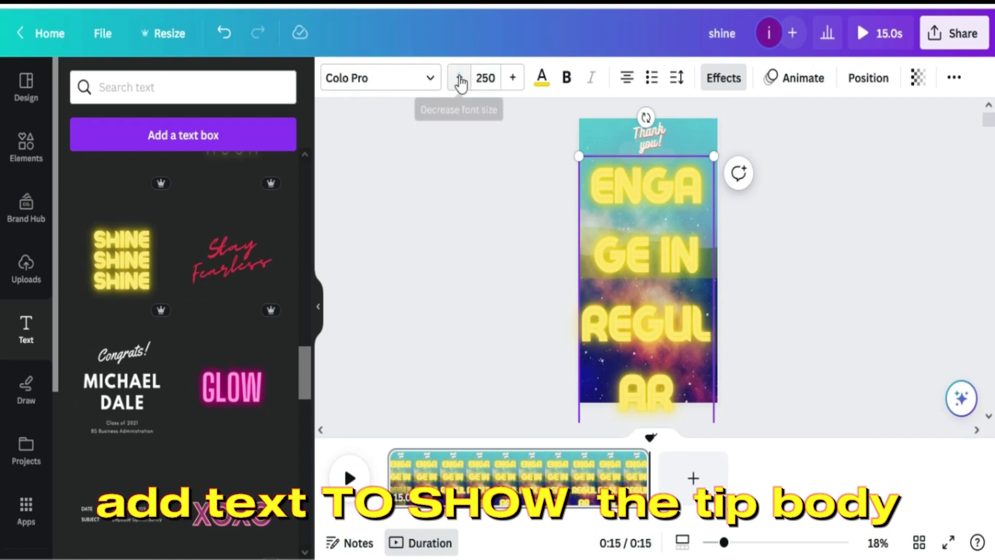
pyautogui.click(459, 77)
pyautogui.click(459, 78)
pyautogui.click(459, 79)
pyautogui.click(459, 79)
pyautogui.click(459, 79)
pyautogui.click(459, 79)
pyautogui.click(512, 78)
pyautogui.click(512, 78)
pyautogui.click(510, 81)
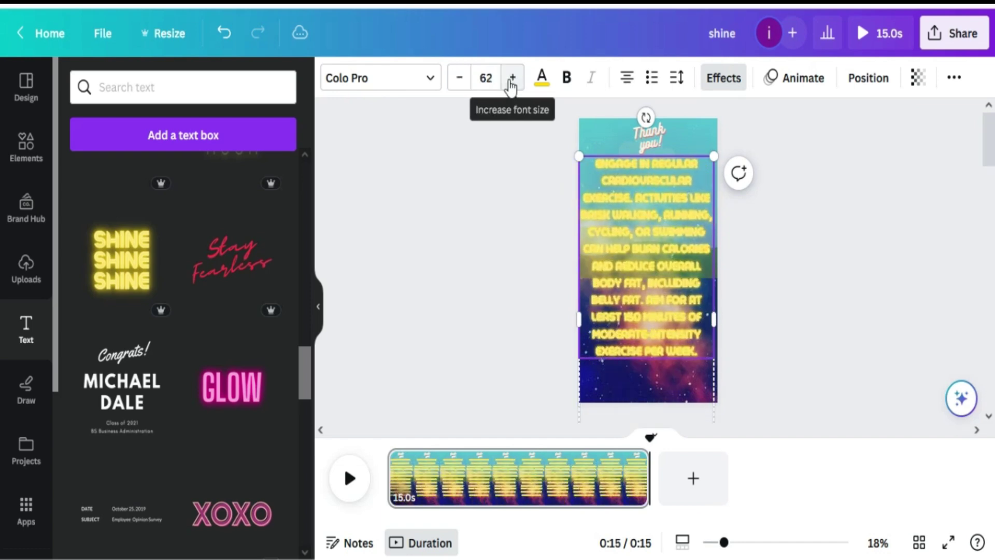
pyautogui.click(511, 82)
pyautogui.click(510, 82)
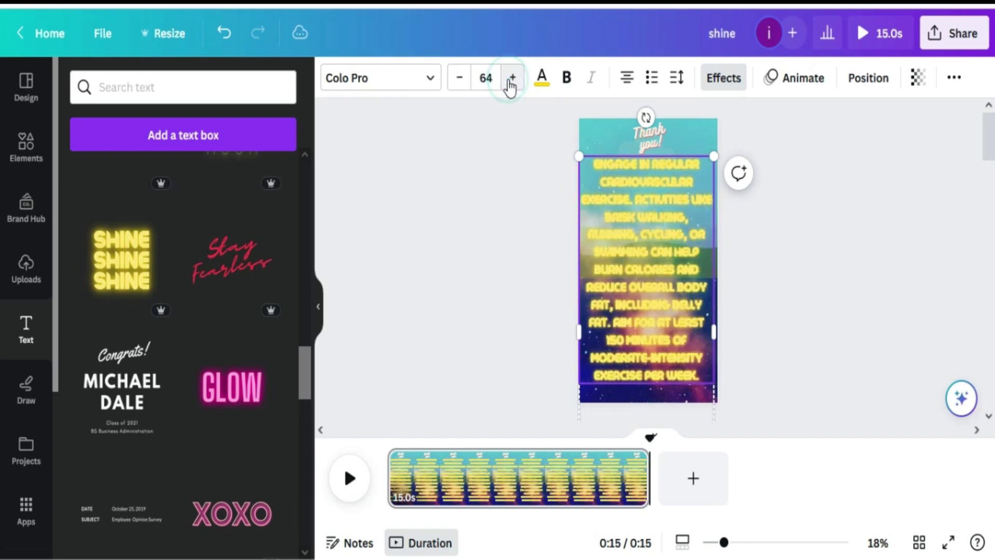
pyautogui.click(460, 79)
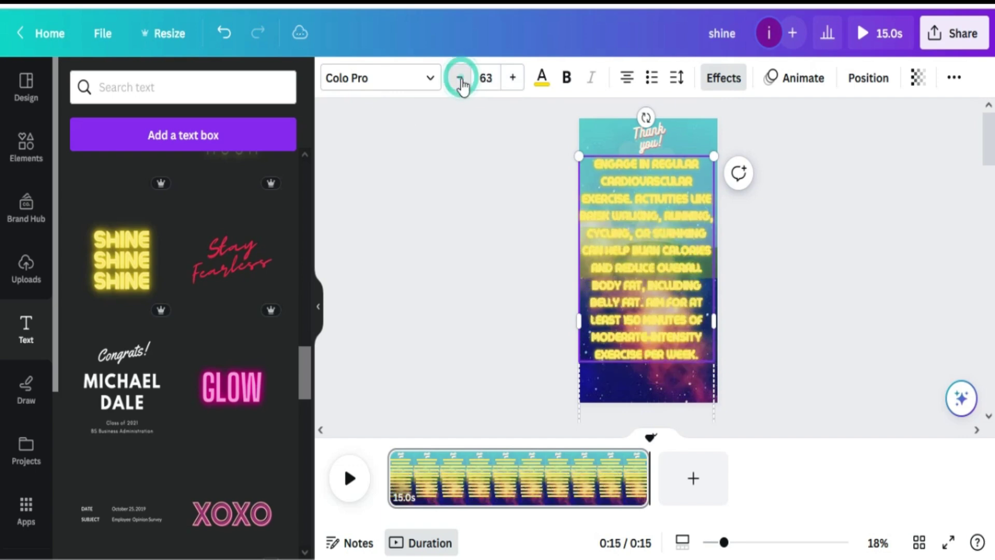
# Try the Lift and Shadow effects on the tip text, and settle on the Outline effect with a thickness of 121
pyautogui.click(731, 84)
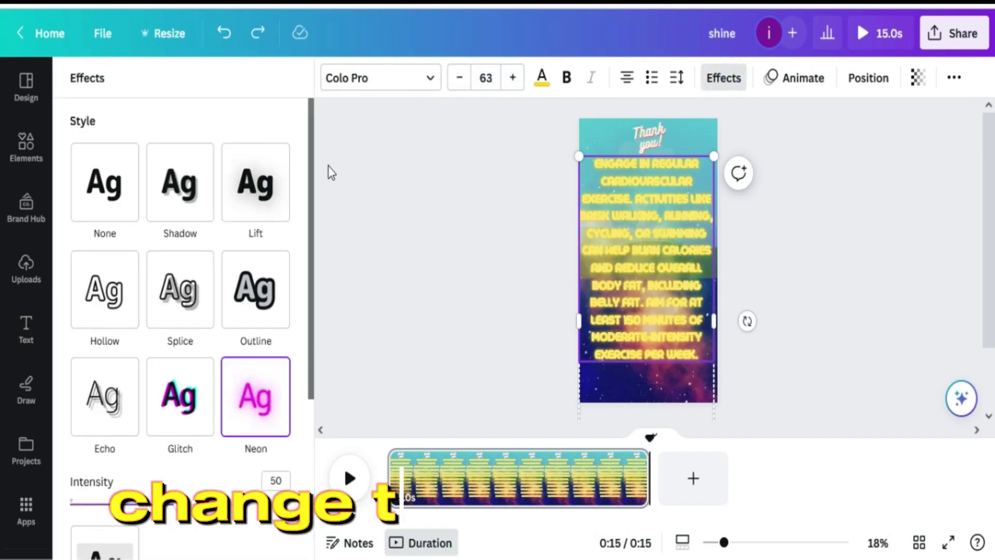
pyautogui.click(269, 197)
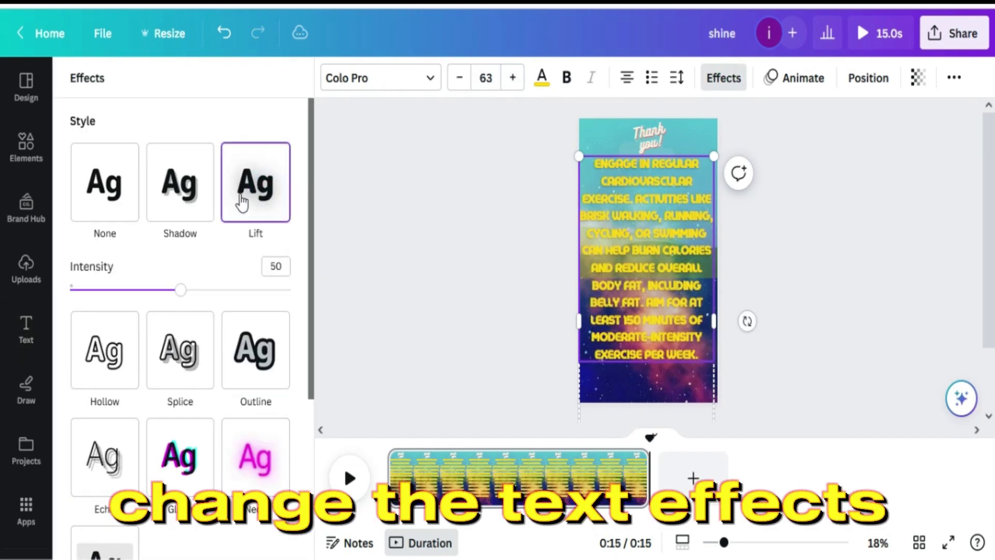
pyautogui.click(192, 207)
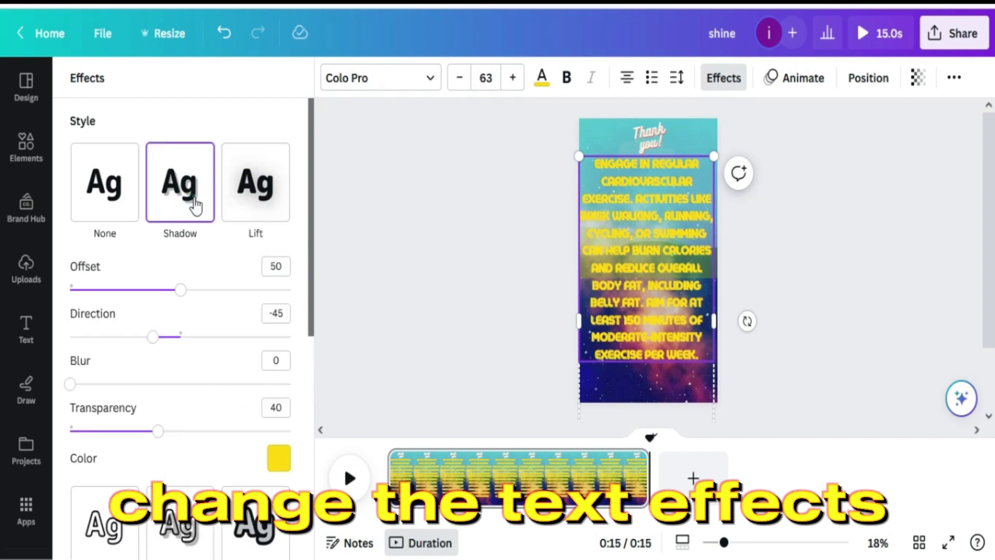
pyautogui.click(257, 204)
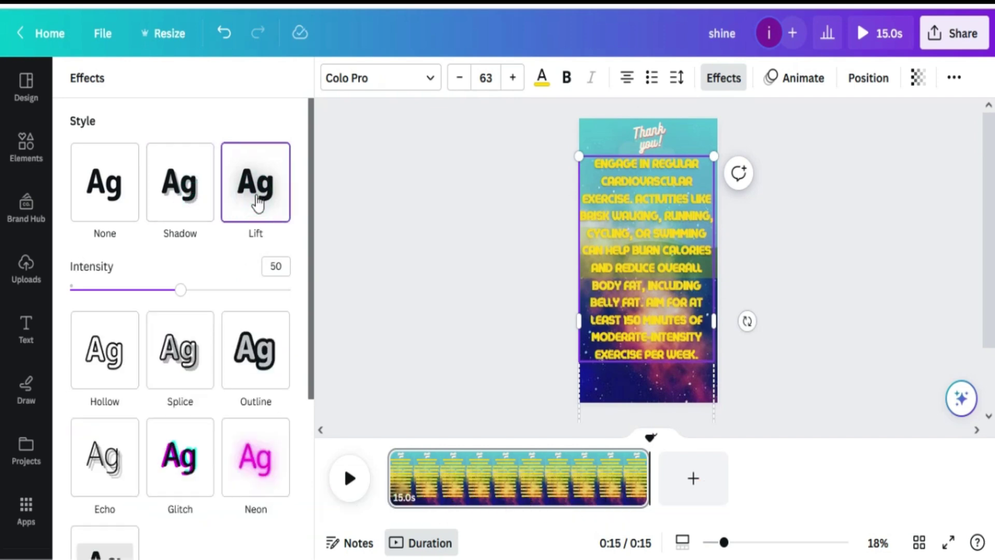
pyautogui.click(258, 355)
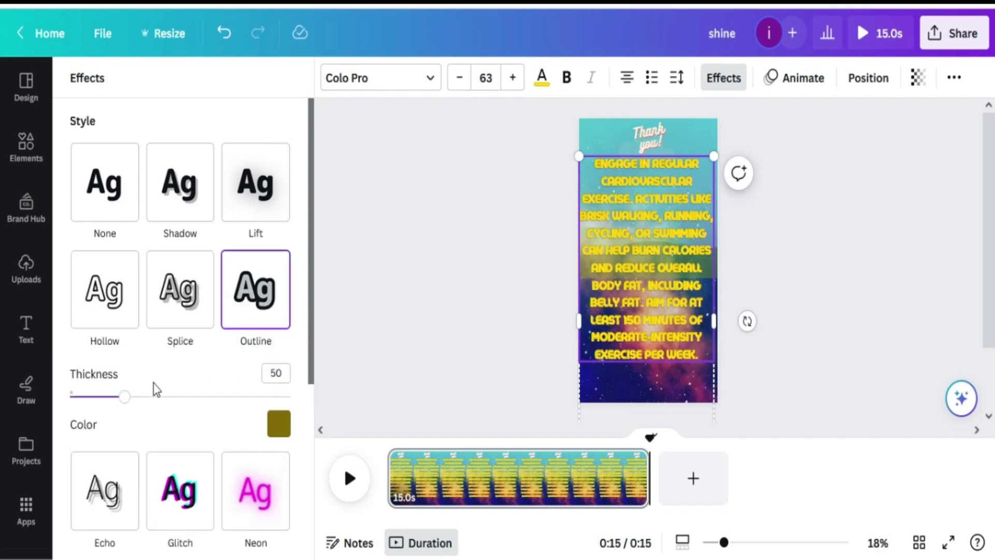
pyautogui.moveTo(126, 399); pyautogui.dragTo(204, 398)
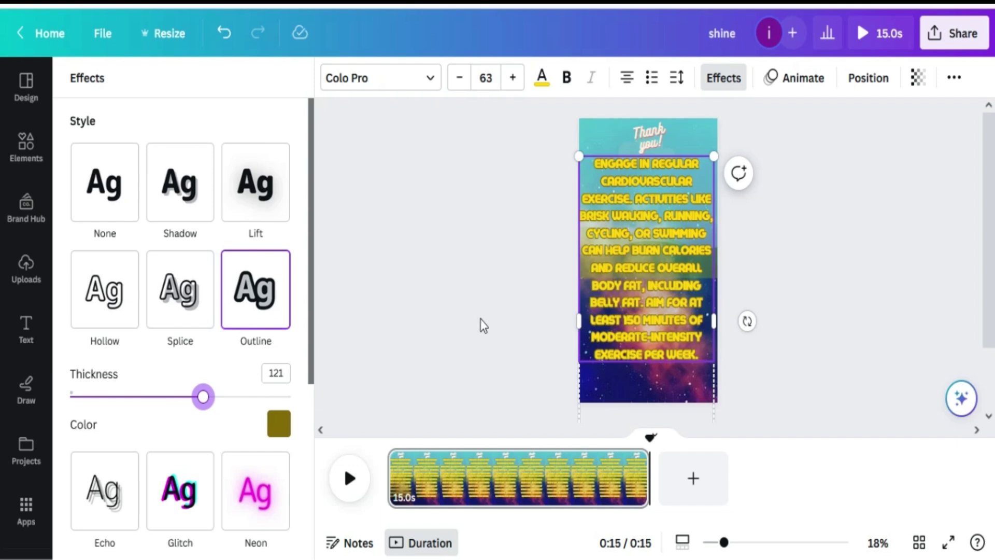
# Replace the word "Thank" in the heading group above the tip with "tip"
pyautogui.click(653, 145)
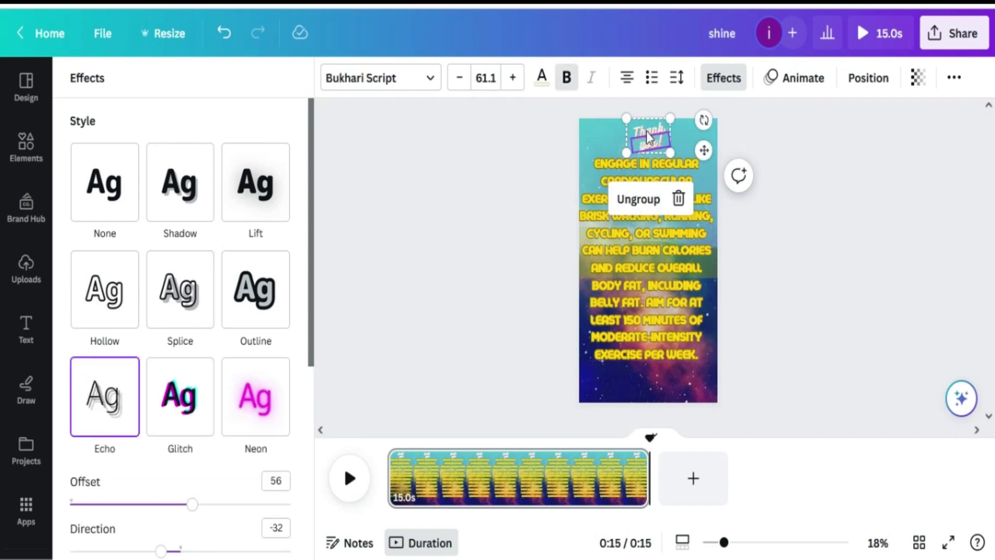
pyautogui.click(647, 129)
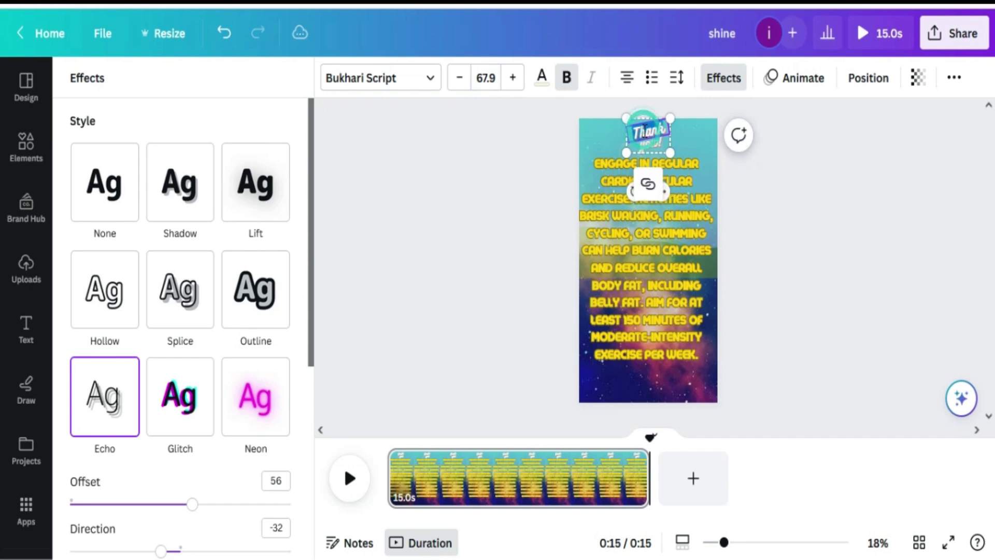
pyautogui.click(645, 128)
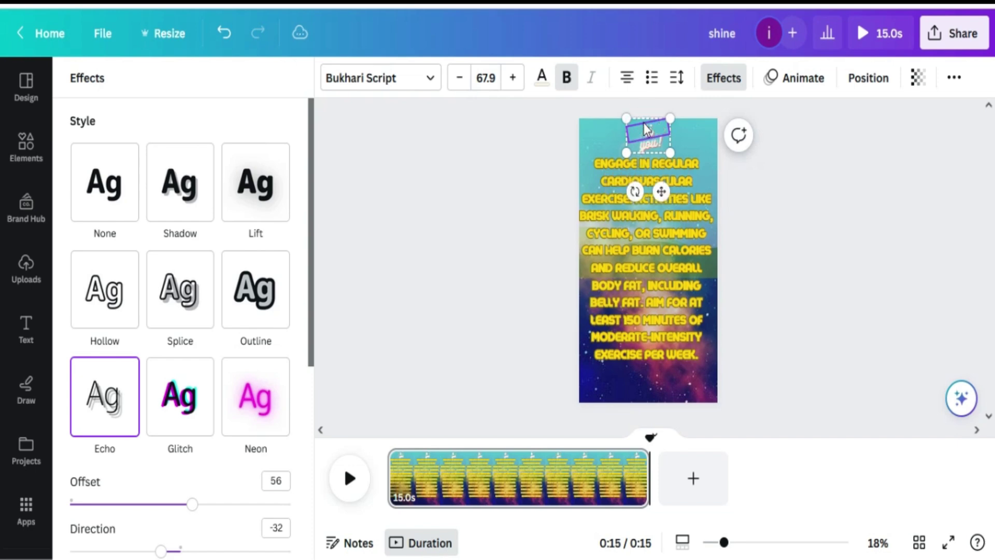
pyautogui.write('tip')
# Connect the "you!" text in the heading group to the tip data field
pyautogui.click(647, 149)
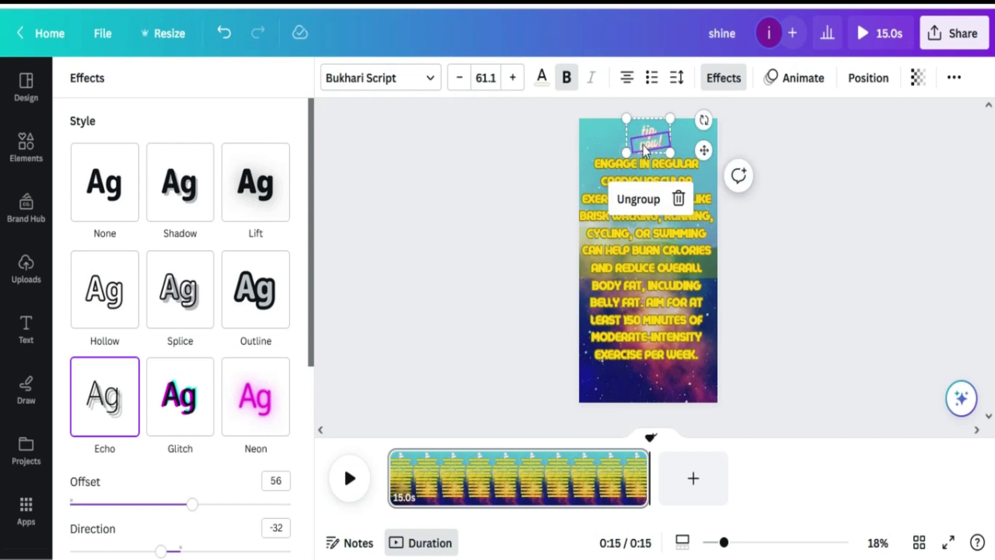
pyautogui.rightClick(644, 150)
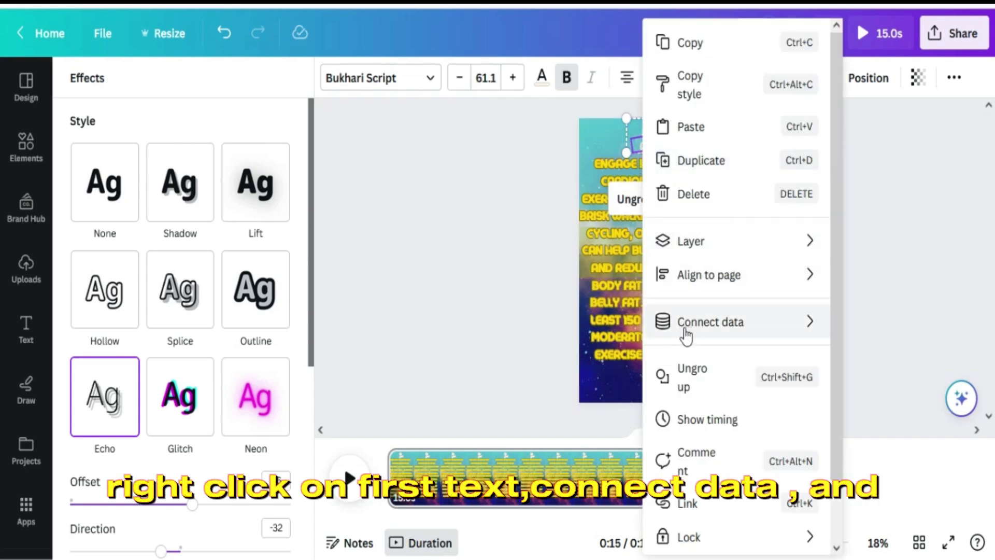
pyautogui.click(848, 334)
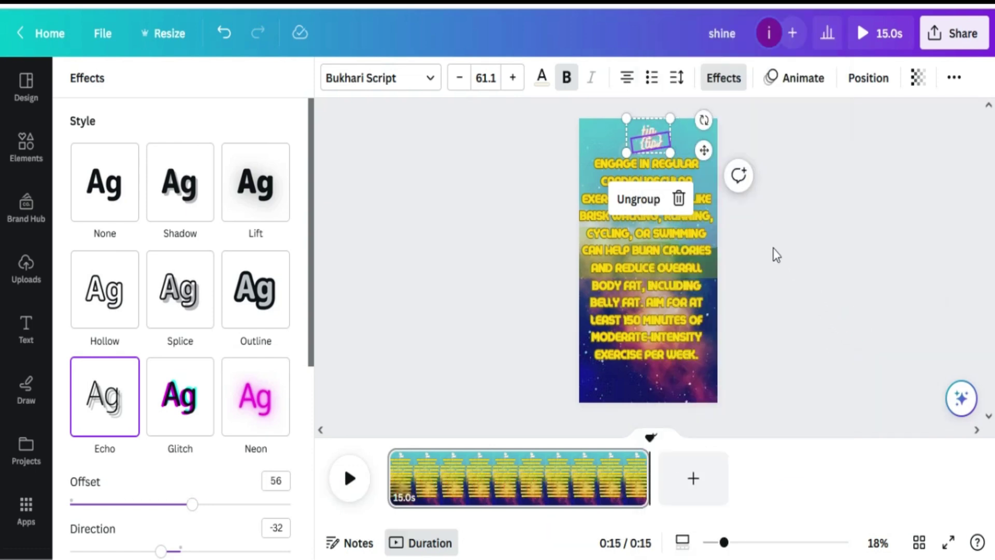
# Connect the picture frame on the upper part of the page to the Image data field
pyautogui.click(647, 321)
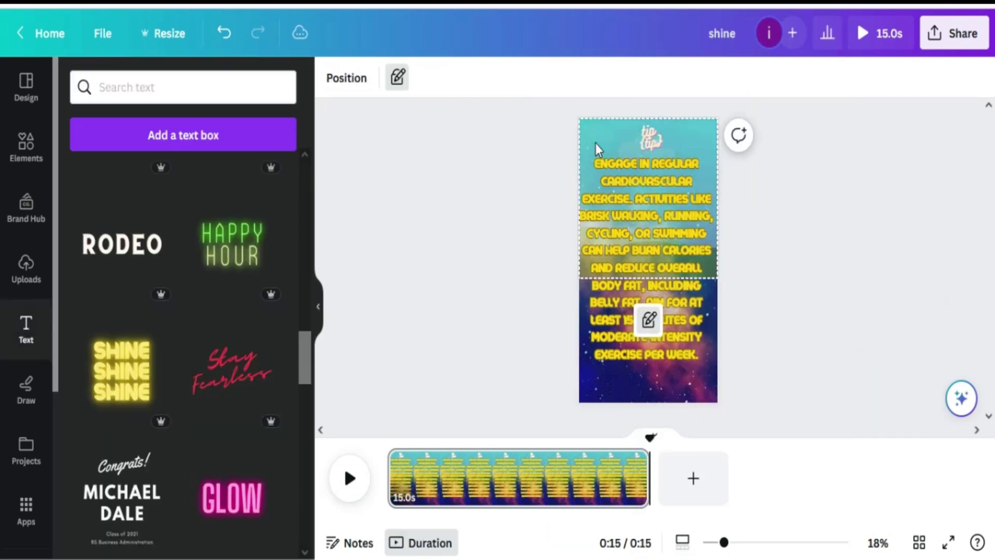
pyautogui.rightClick(647, 321)
pyautogui.moveTo(688, 363)
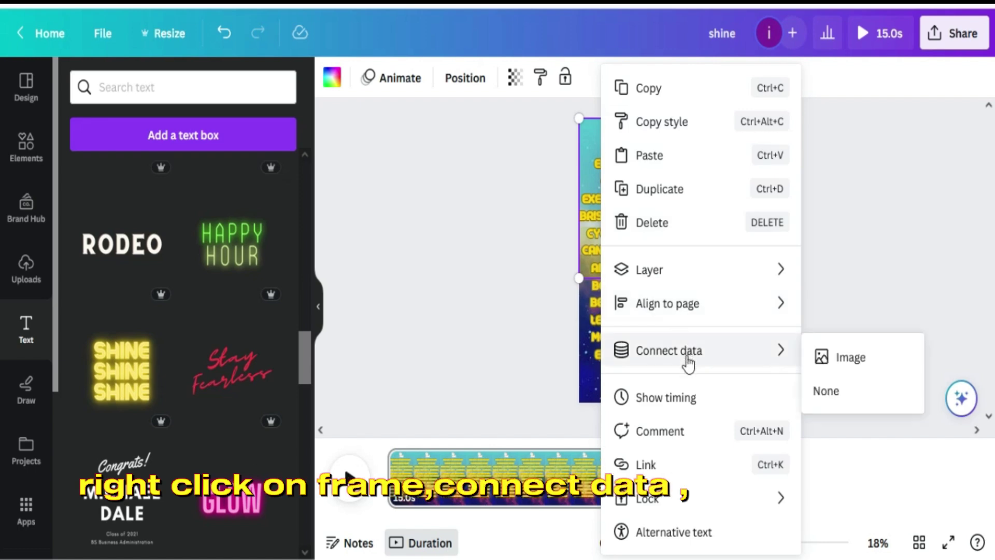
pyautogui.click(828, 357)
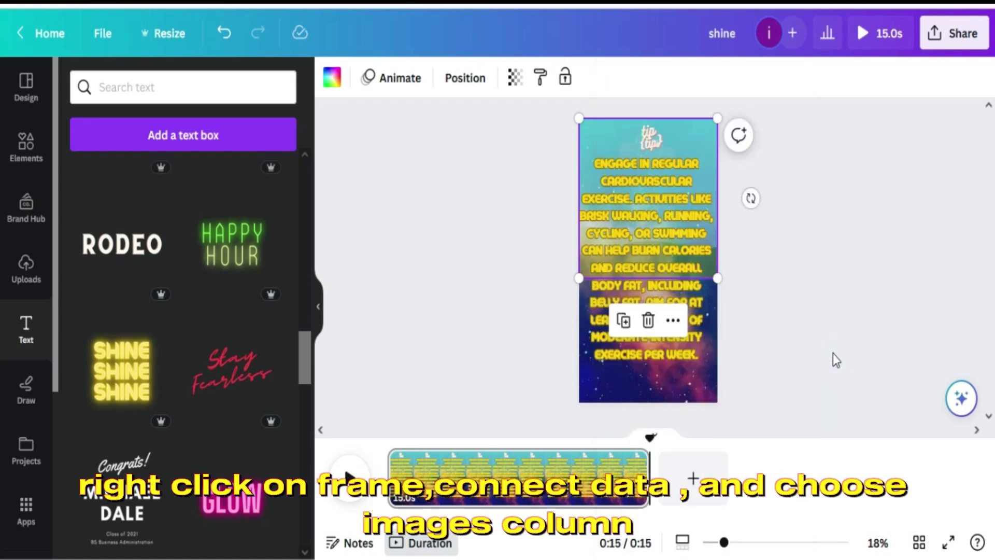
# Connect the yellow cardiovascular exercise text to the text data field
pyautogui.click(636, 245)
pyautogui.rightClick(633, 247)
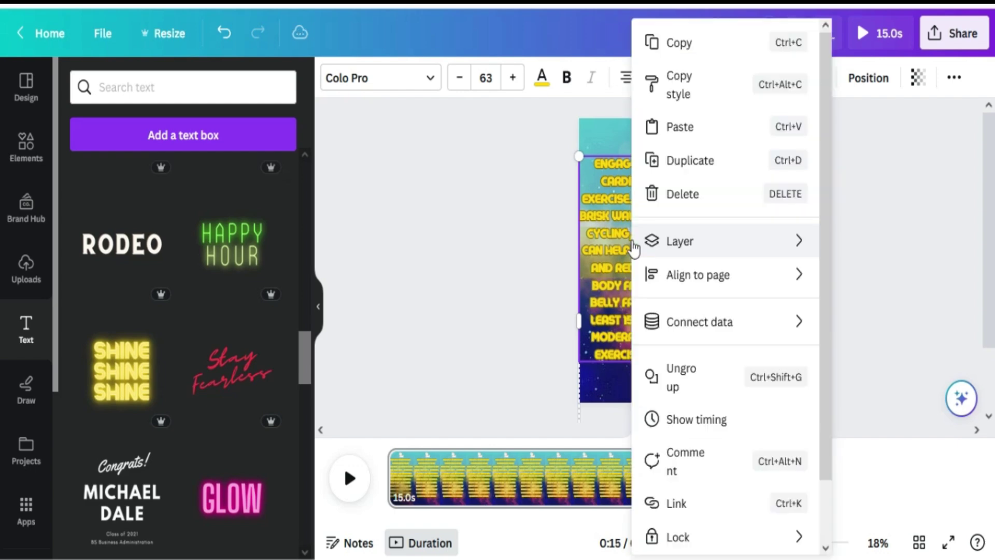
pyautogui.moveTo(672, 322)
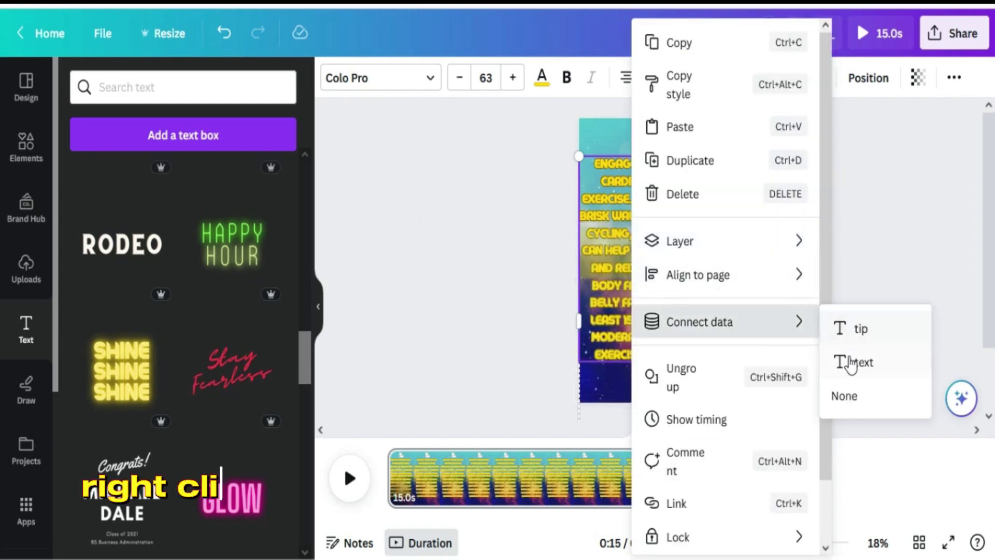
pyautogui.click(850, 361)
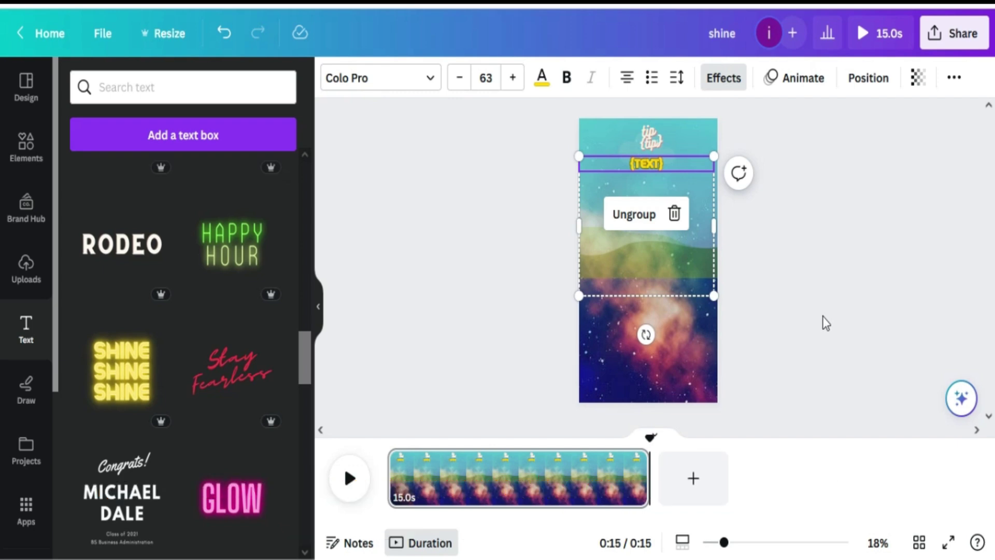
# Bulk create 5 pages from all the selected tip rows and show the generated pages in grid view
pyautogui.scroll(-3, 11, 280)
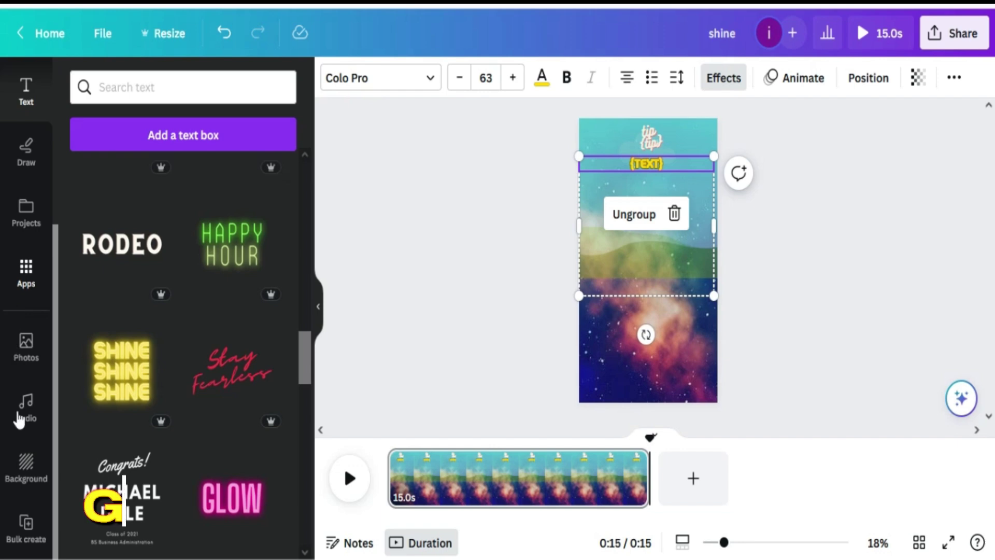
pyautogui.click(25, 526)
pyautogui.click(182, 529)
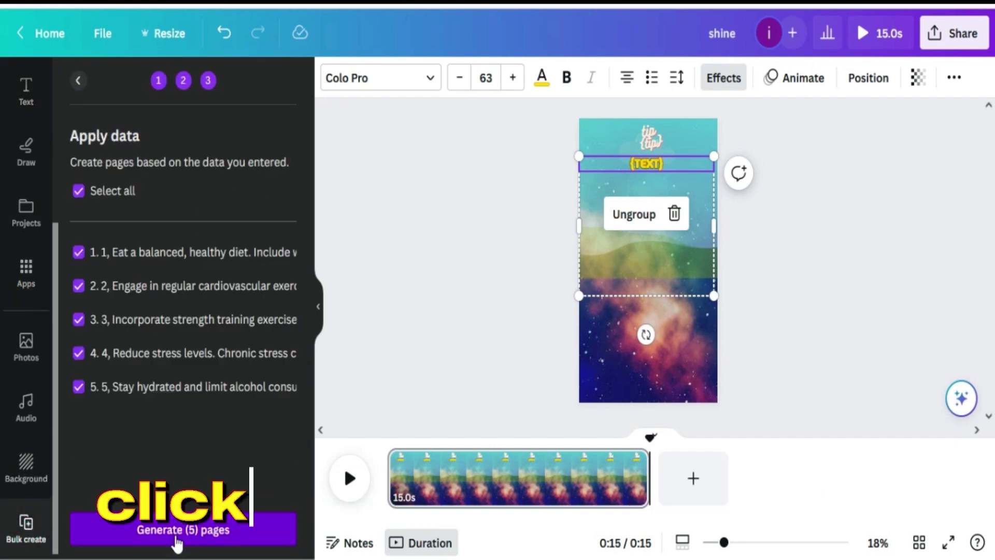
pyautogui.click(175, 536)
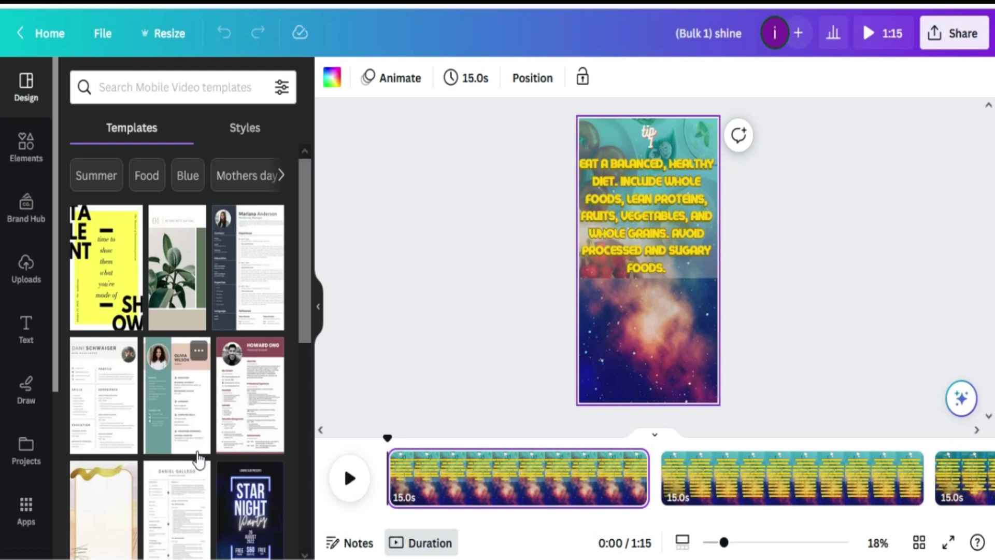
pyautogui.click(919, 544)
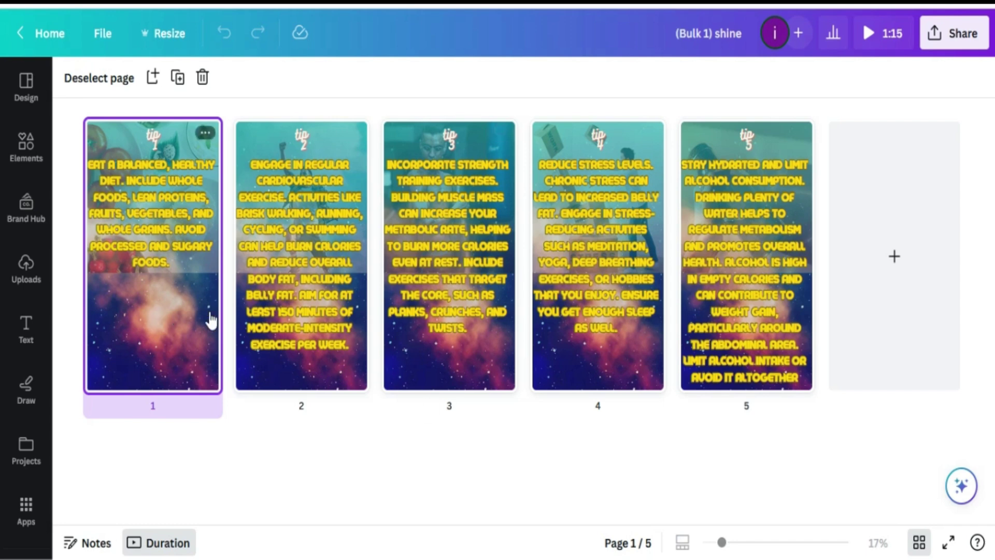
# Download all 5 pages as MP4 Video, with each page saved as a separate file
pyautogui.click(941, 46)
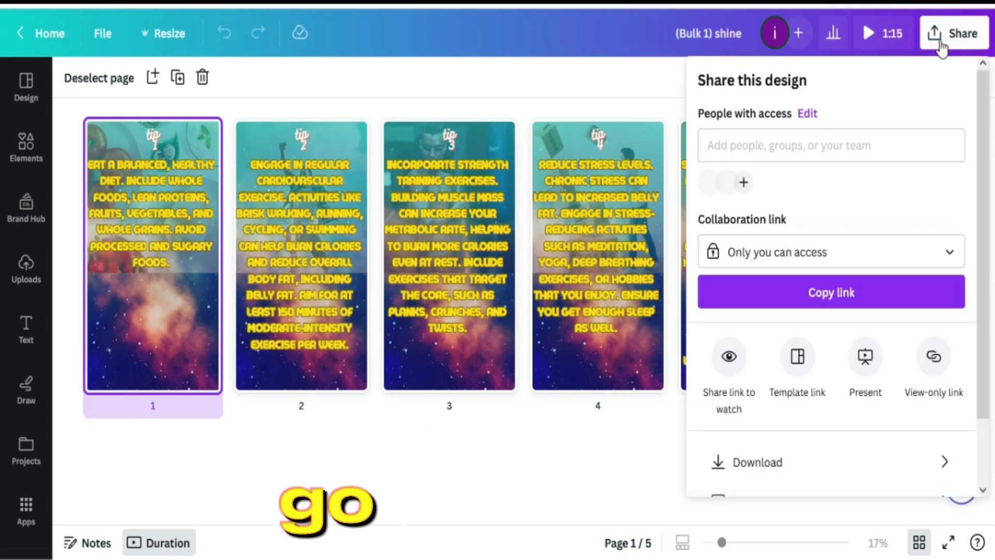
pyautogui.scroll(-2, 818, 220)
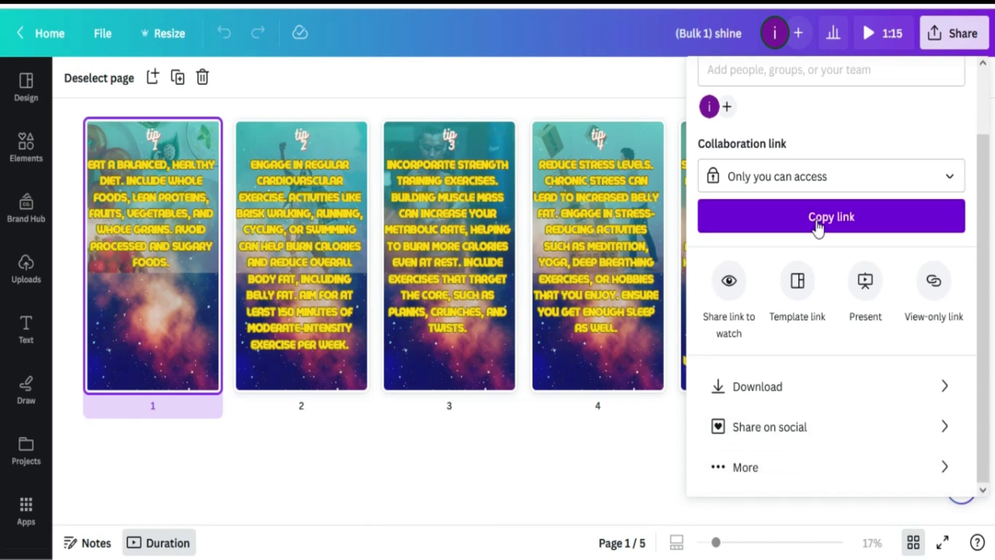
pyautogui.click(788, 388)
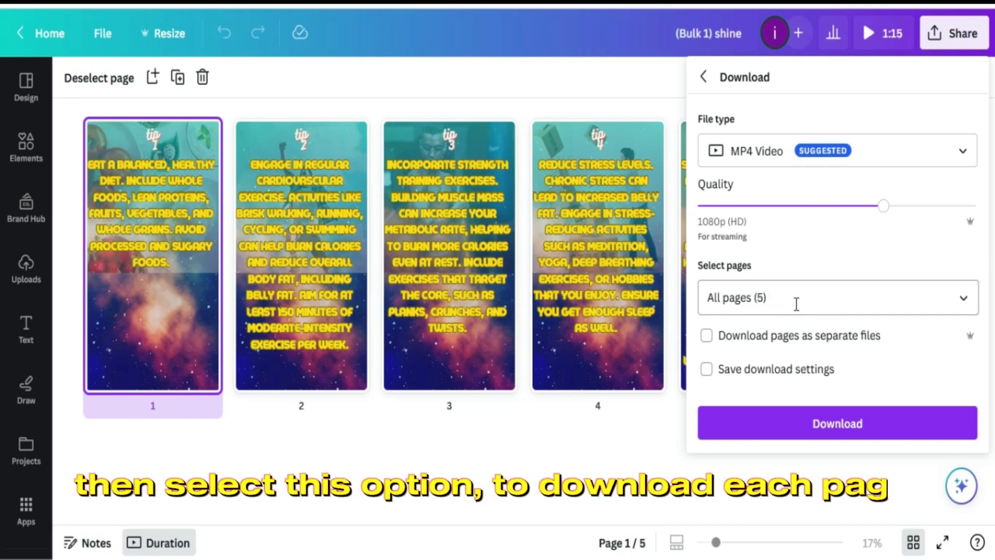
pyautogui.click(752, 336)
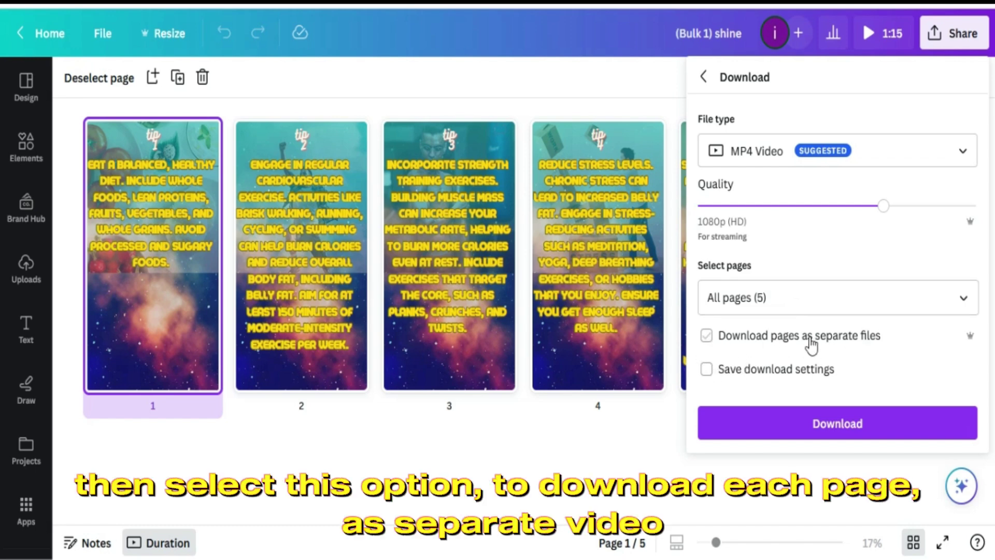
pyautogui.click(706, 336)
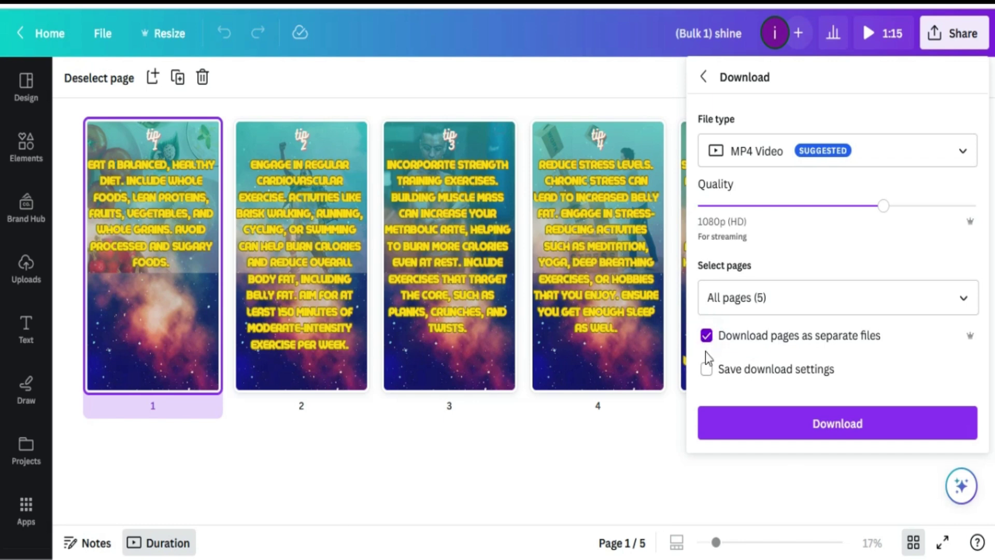
pyautogui.click(792, 426)
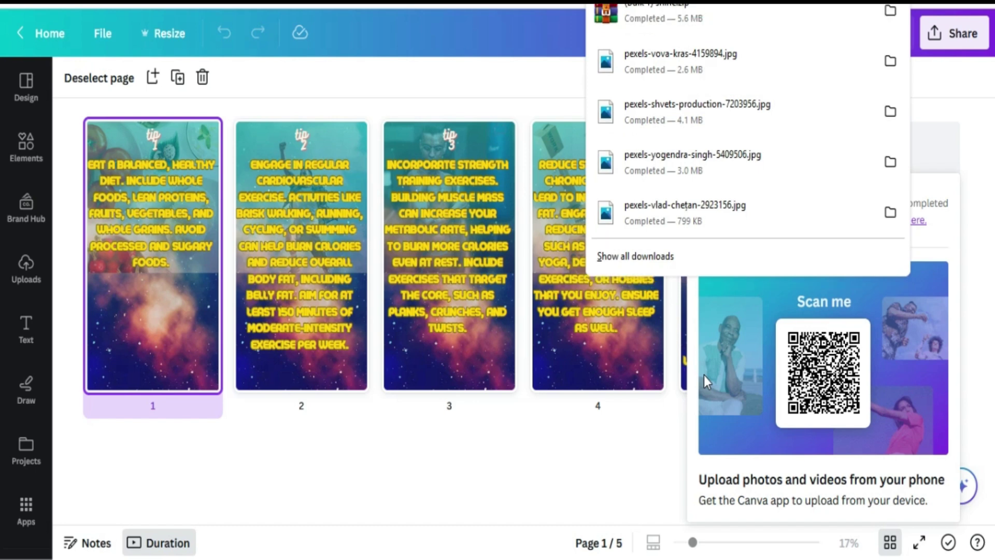
# Switch to the Downloads folder in File Explorer and extract "(Bulk 1) shine.zip" directly into it
pyautogui.click(890, 12)
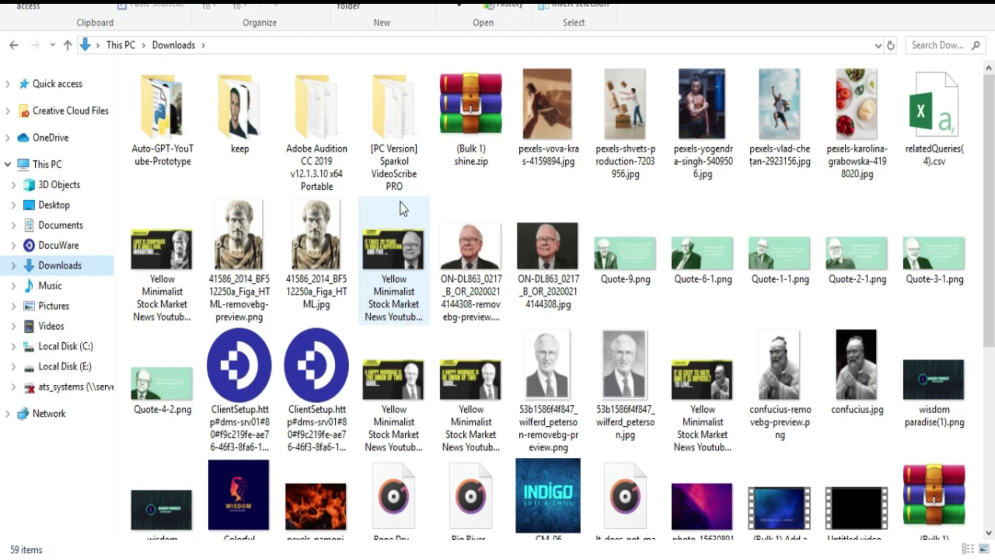
pyautogui.click(464, 116)
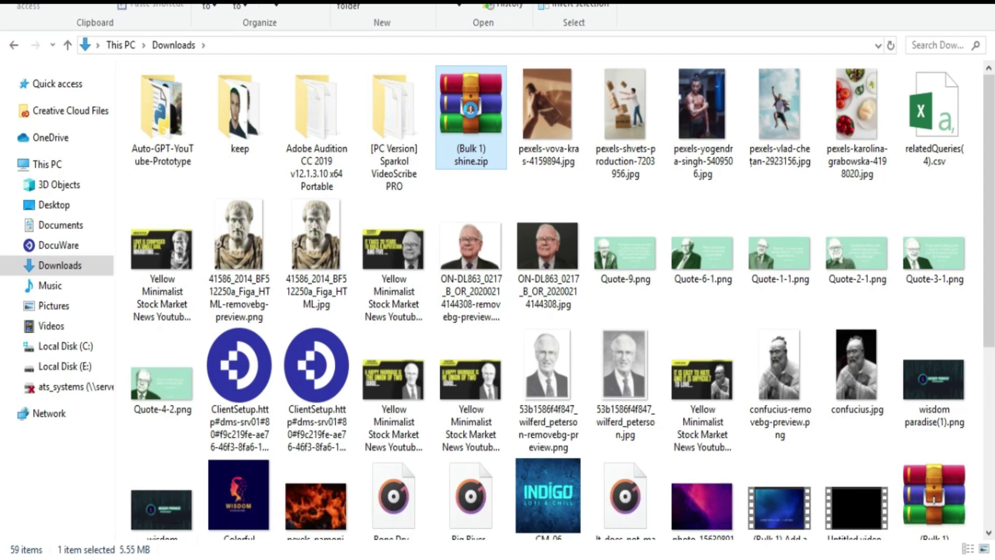
pyautogui.rightClick(471, 111)
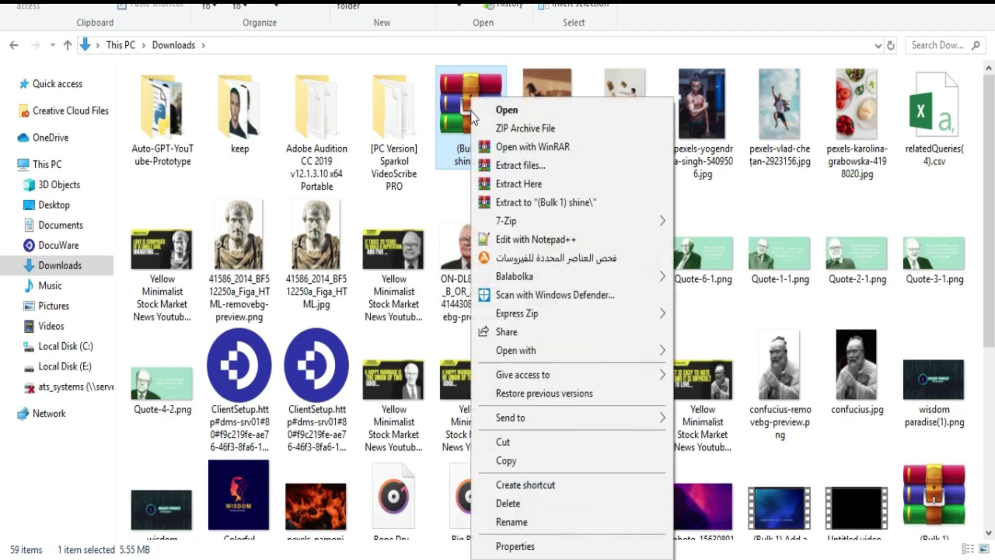
pyautogui.click(493, 185)
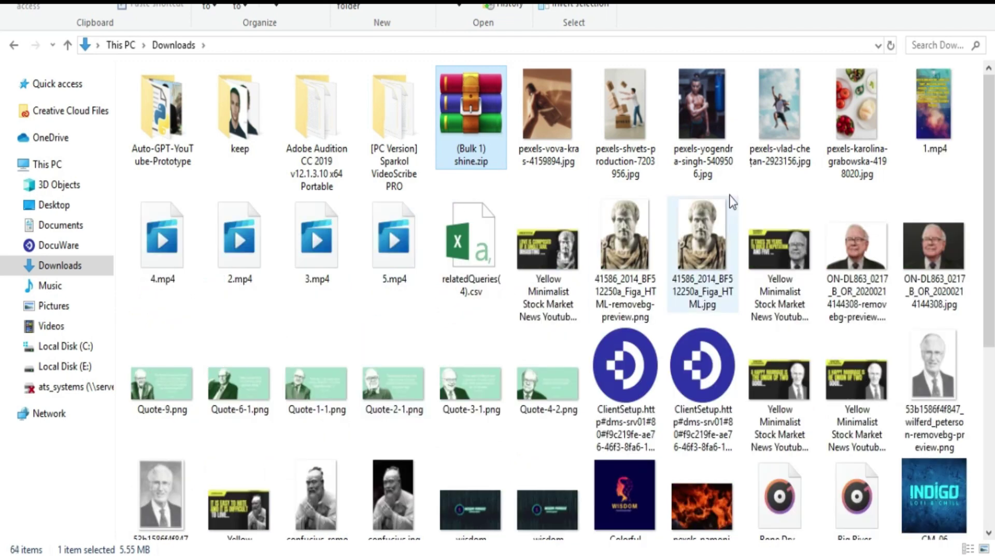
# Play the extracted 1.mp4 and advance through the other videos to 3.mp4 to check them
pyautogui.doubleClick(921, 120)
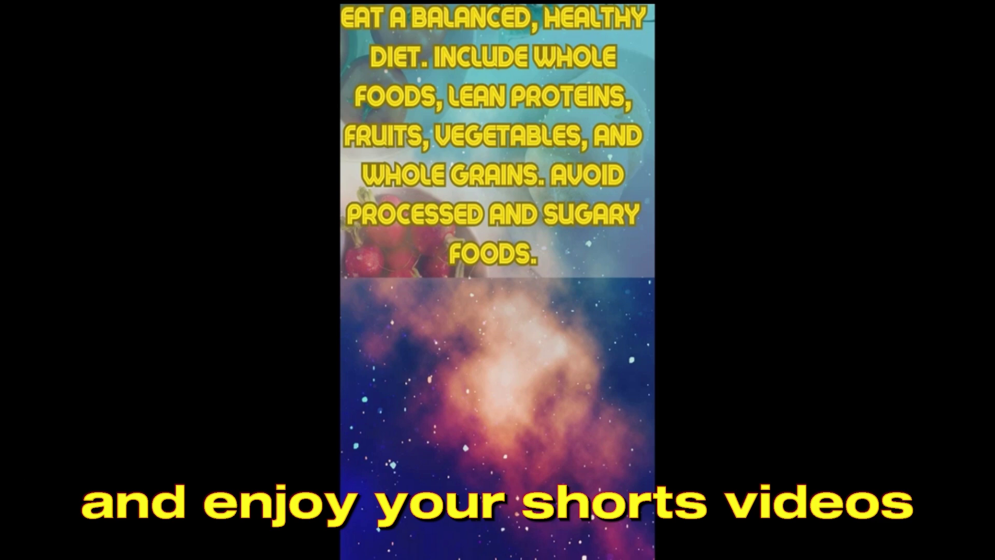
pyautogui.moveTo(380, 371)
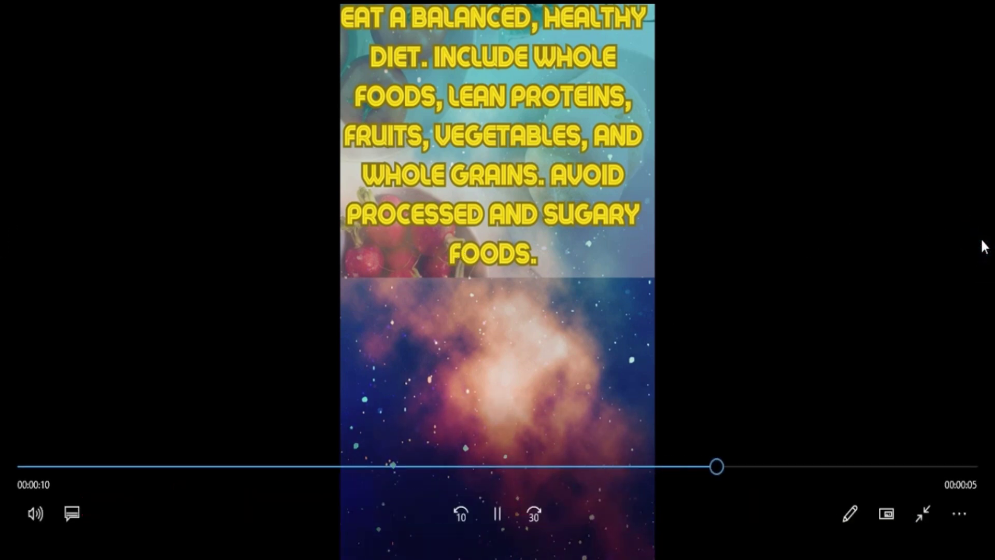
pyautogui.moveTo(974, 239)
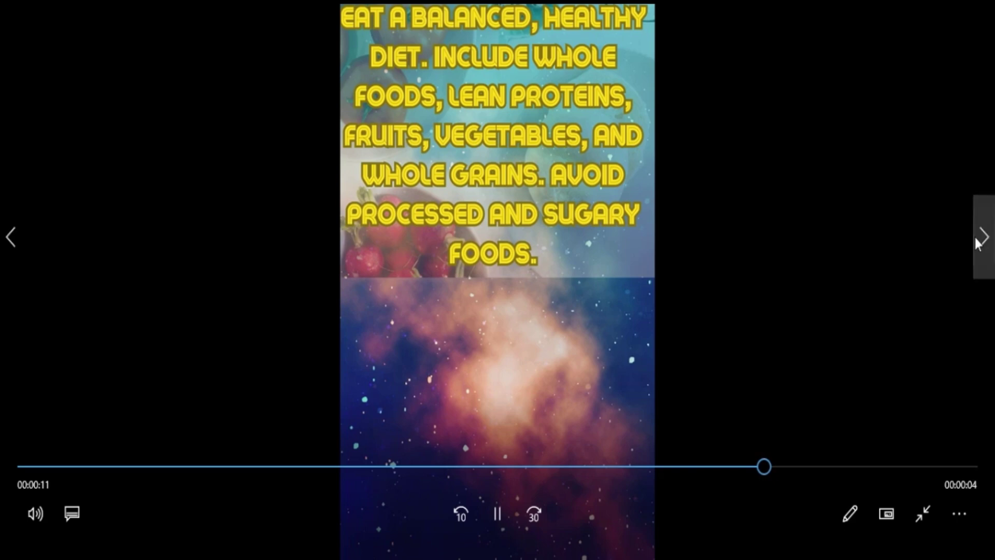
pyautogui.press('Right')
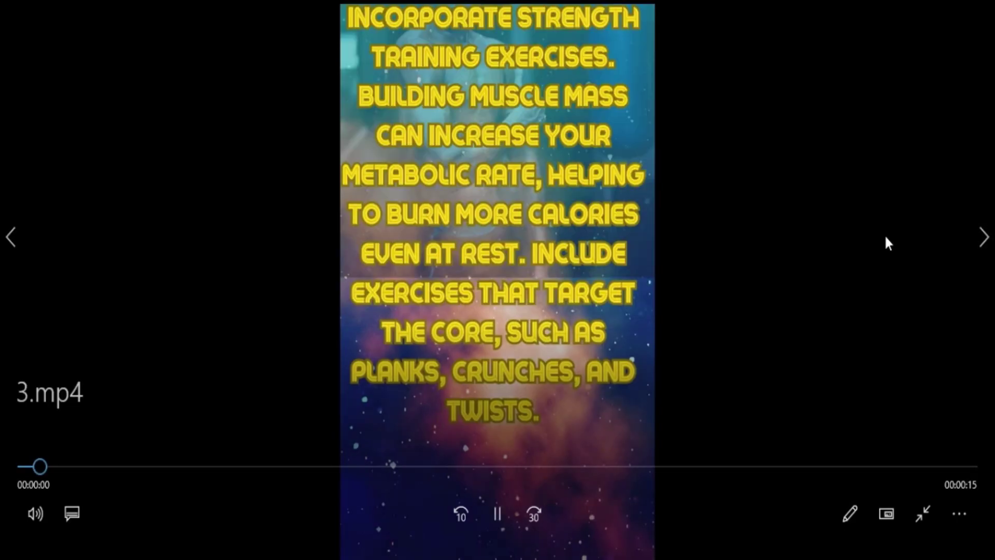